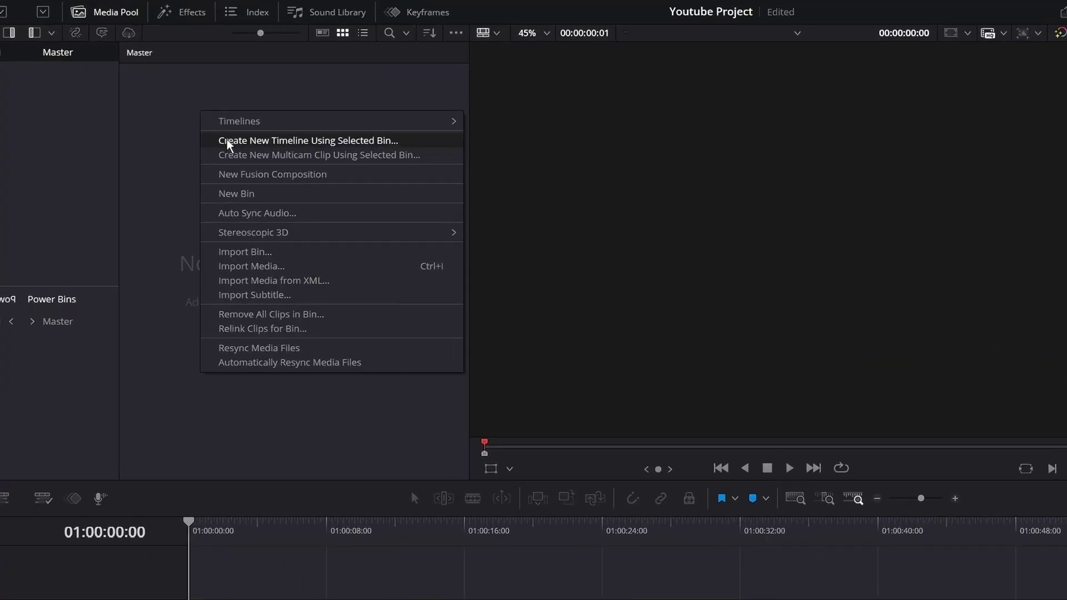
# Step: Start a new timeline from the Media Pool and set its resolution to Ultra HD
pyautogui.moveTo(197, 118)
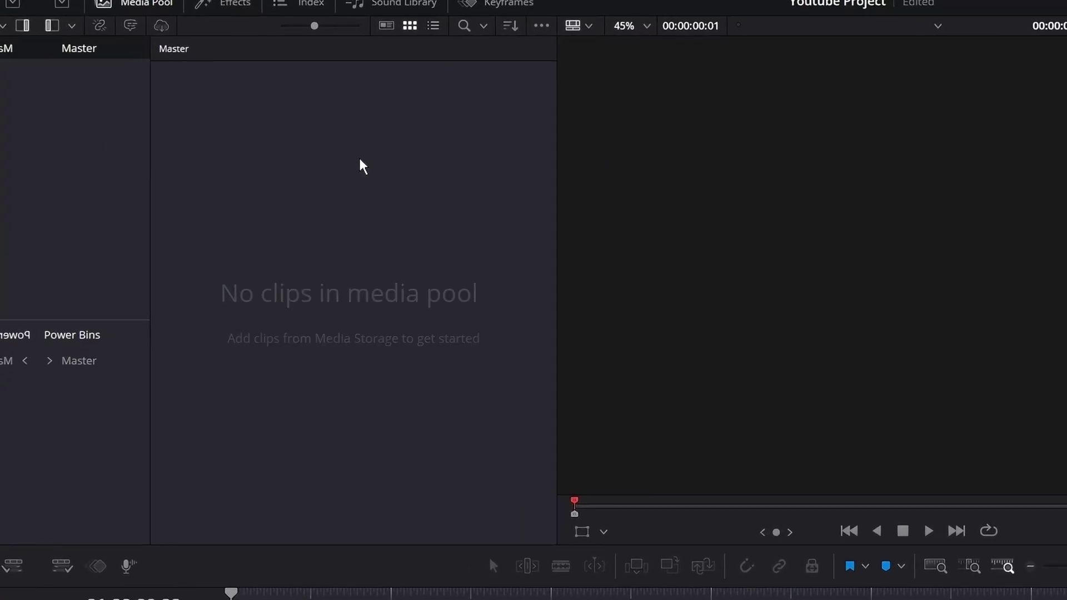
pyautogui.rightClick(347, 164)
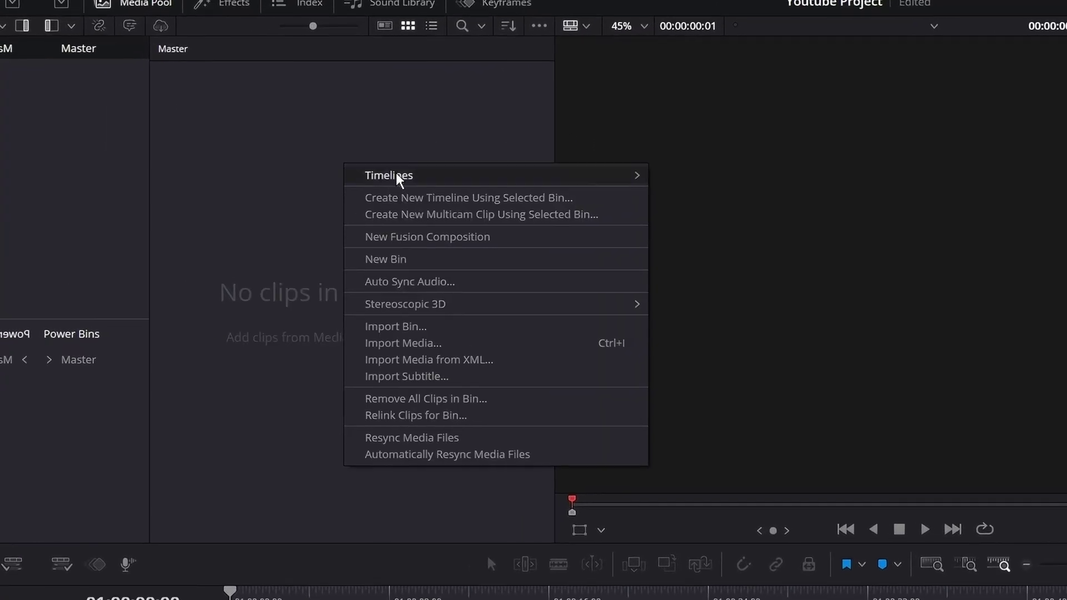
pyautogui.rightClick(226, 138)
pyautogui.click(244, 139)
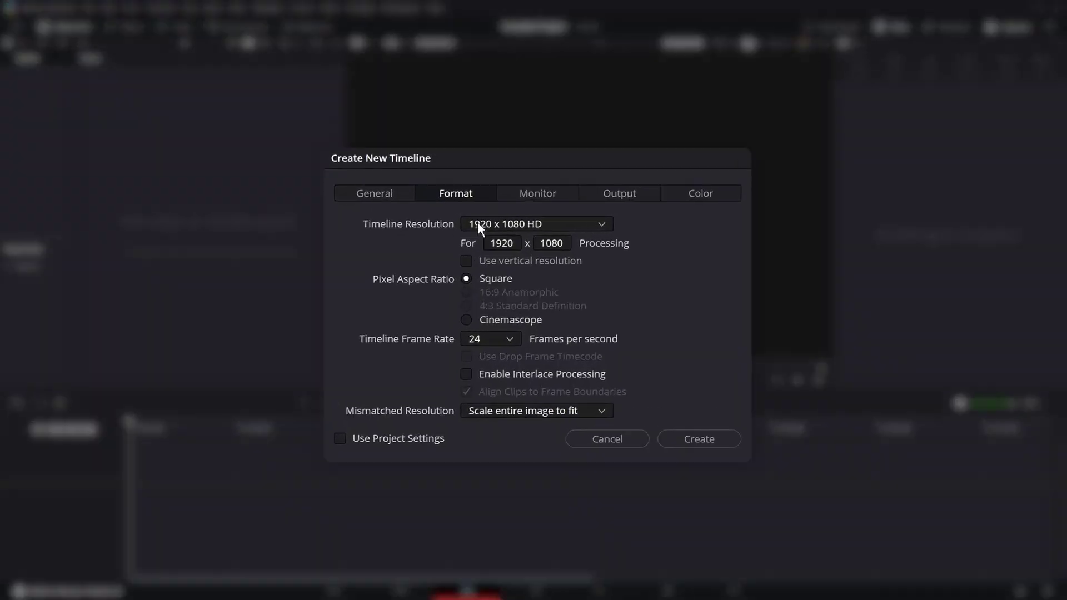
pyautogui.click(483, 221)
pyautogui.scroll(-1, 501, 369)
pyautogui.click(513, 360)
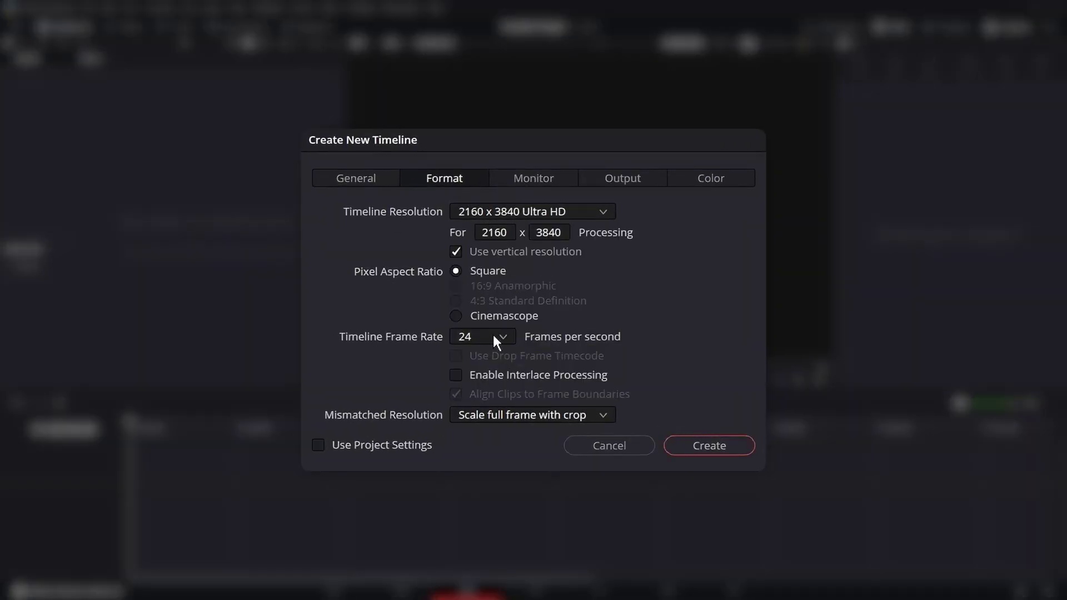
# Step: Set the frame rate to 60 fps and create the vertical 4K60P timeline
pyautogui.click(494, 337)
pyautogui.scroll(-1, 478, 400)
pyautogui.scroll(-1, 478, 422)
pyautogui.click(467, 468)
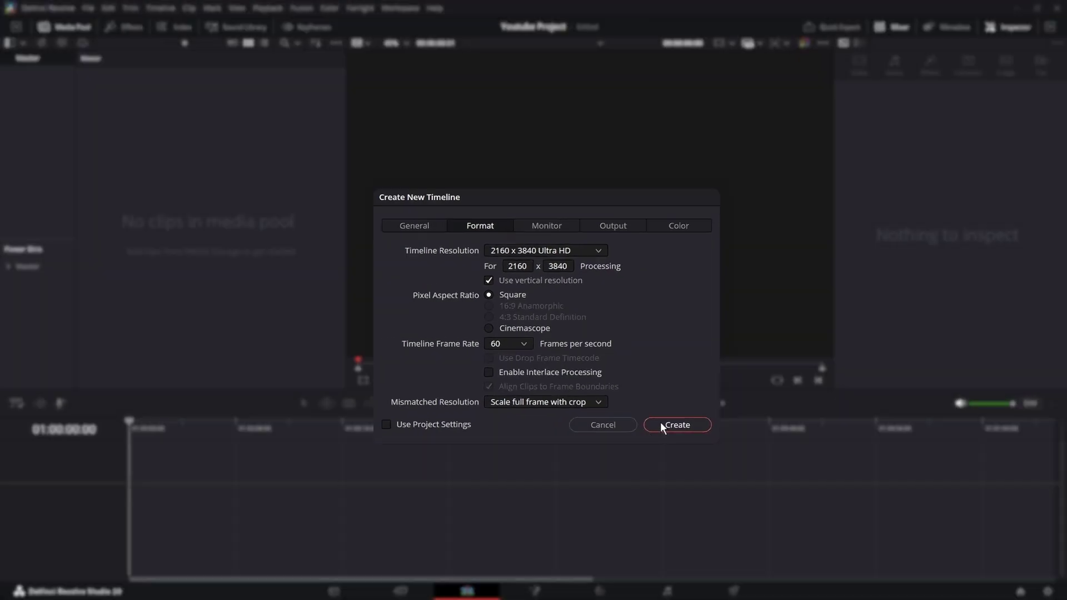
pyautogui.click(703, 448)
pyautogui.rightClick(96, 489)
# Step: Add a mono audio track, enlarge the timeline panel, and start renaming the Audio 1 track
pyautogui.click(125, 497)
pyautogui.rightClick(90, 565)
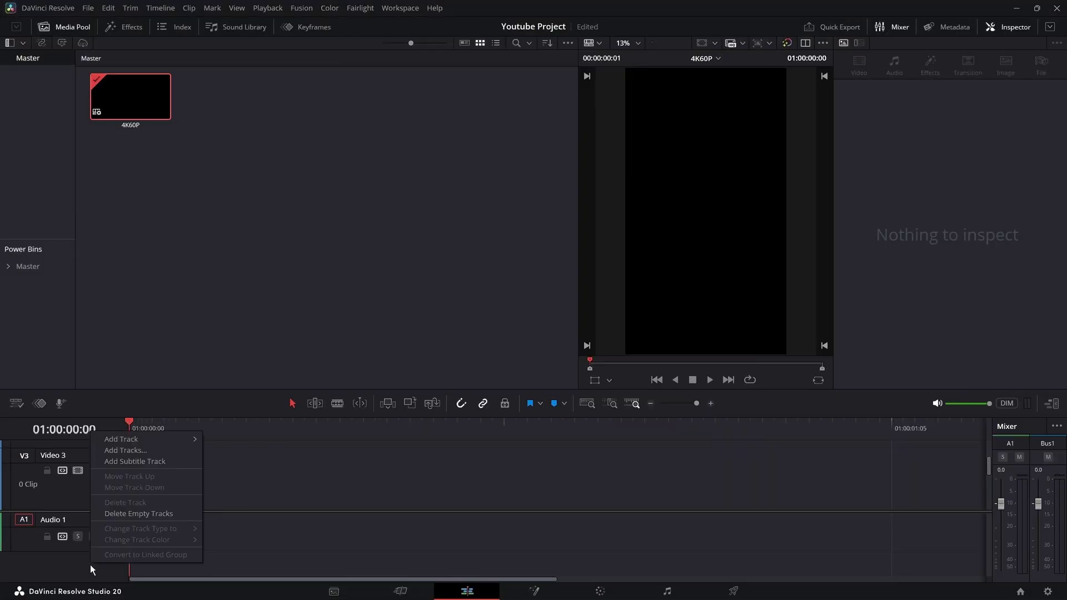
pyautogui.click(217, 441)
pyautogui.rightClick(118, 429)
pyautogui.press('Escape')
pyautogui.rightClick(117, 429)
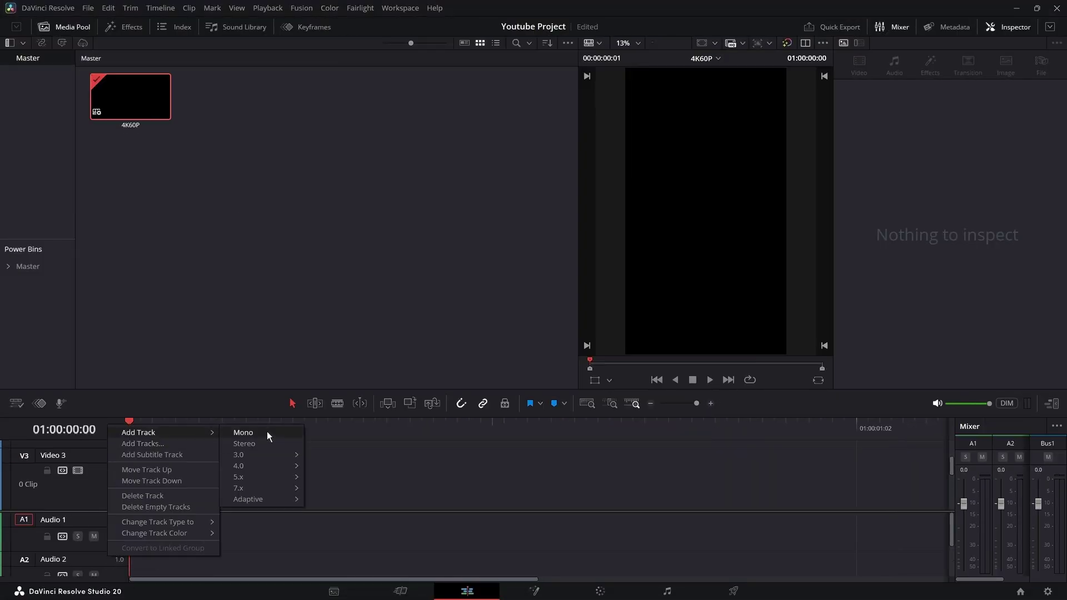
pyautogui.press('Escape')
pyautogui.moveTo(199, 391); pyautogui.dragTo(195, 252)
pyautogui.doubleClick(54, 446)
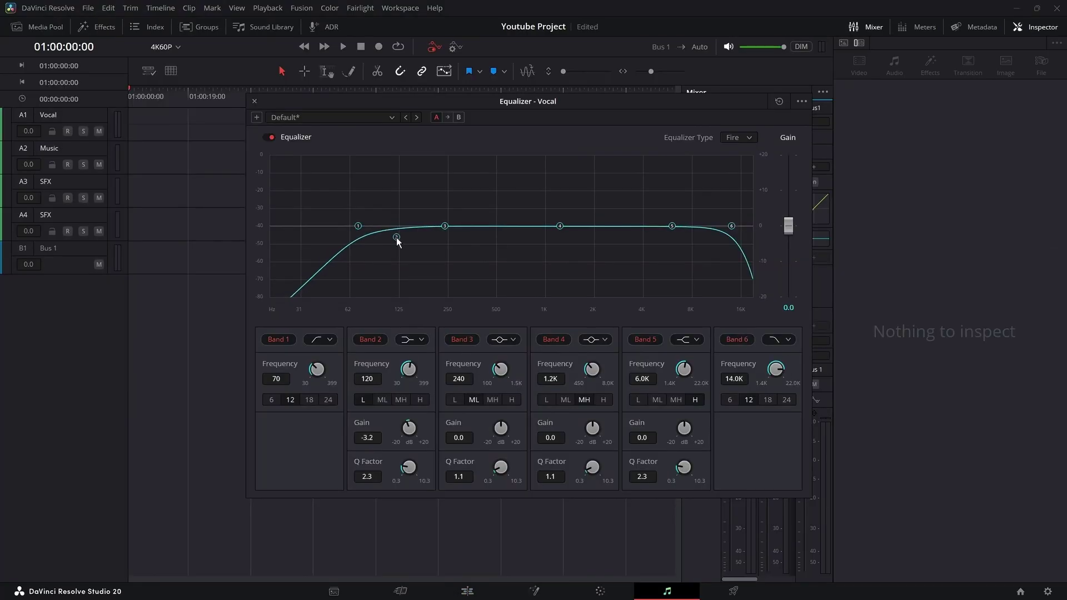
# Step: Cut the vocal's low EQ band to -4.6 dB, boost around 4.8K, and apply Basic Soft Knee compression
pyautogui.moveTo(397, 238); pyautogui.dragTo(398, 243)
pyautogui.moveTo(672, 225); pyautogui.dragTo(656, 219)
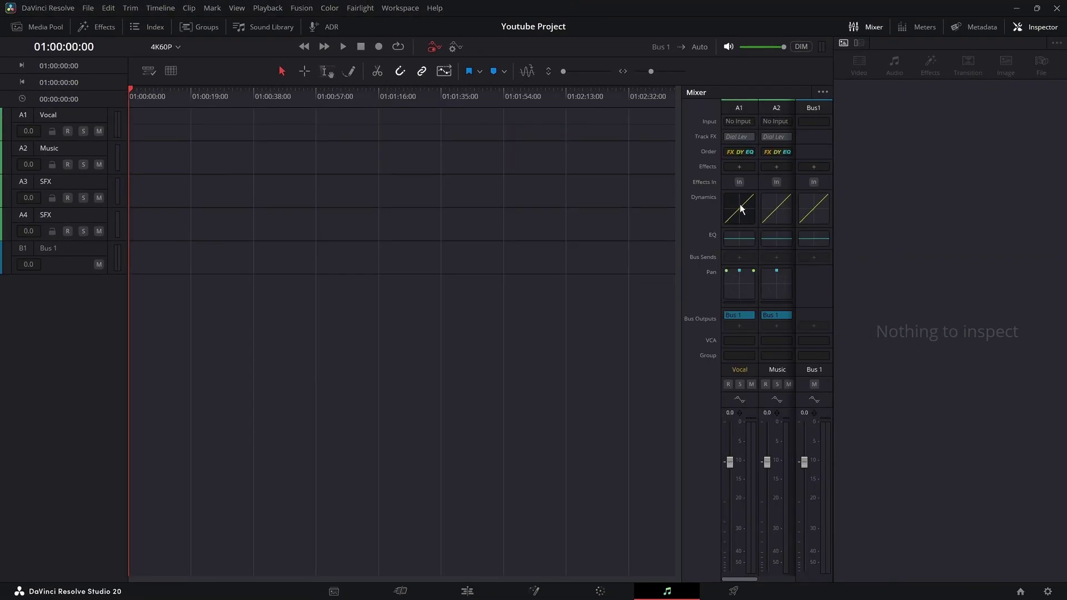
pyautogui.doubleClick(740, 209)
pyautogui.click(343, 117)
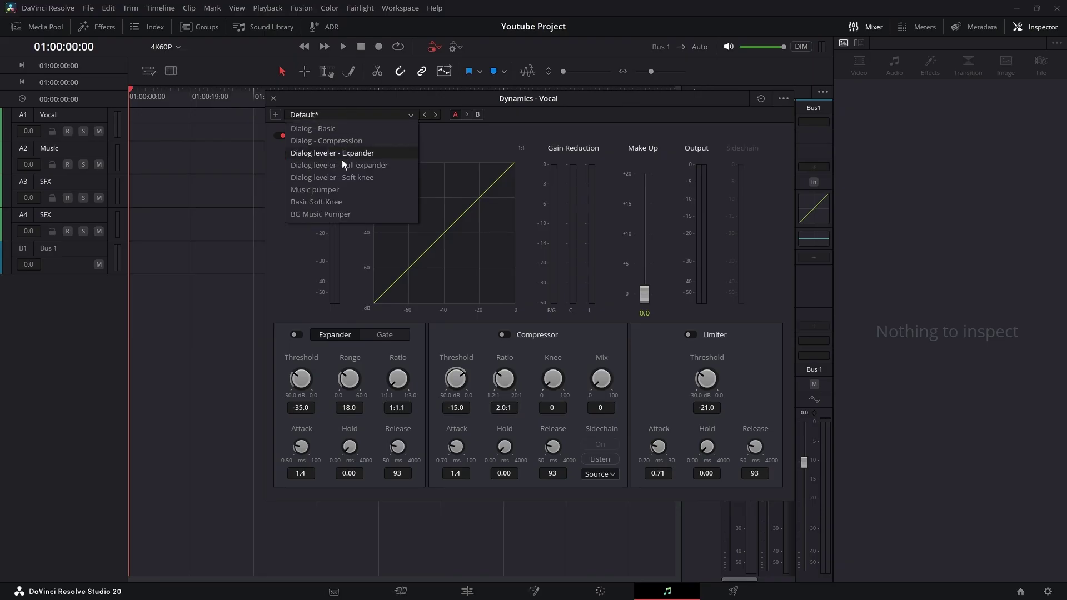
pyautogui.click(327, 203)
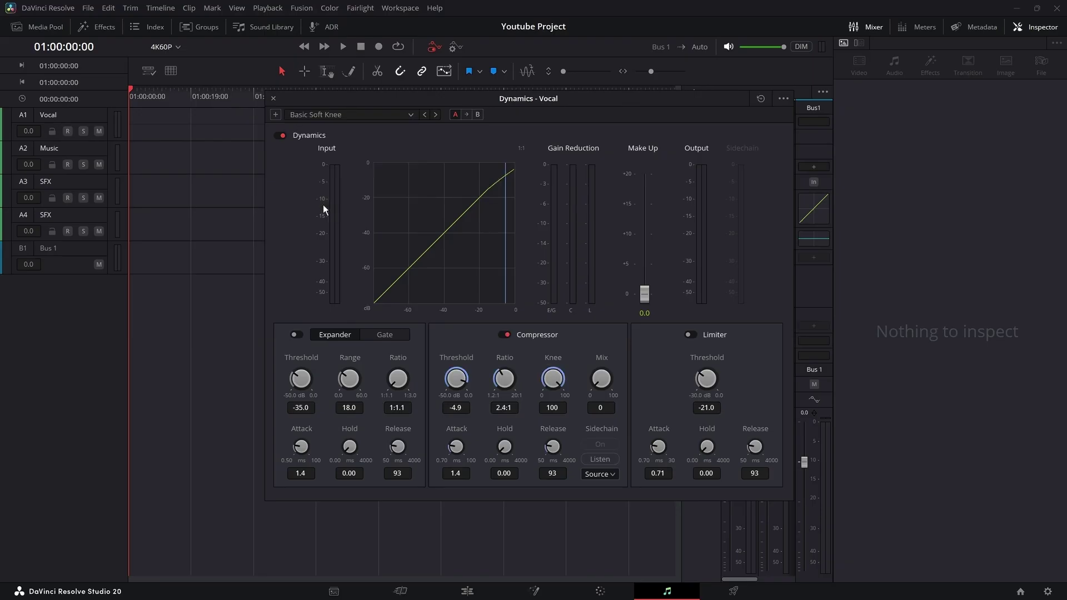
pyautogui.click(273, 98)
# Step: Turn on AI Voice Isolation for the Vocal track with an amount of 10
pyautogui.click(83, 128)
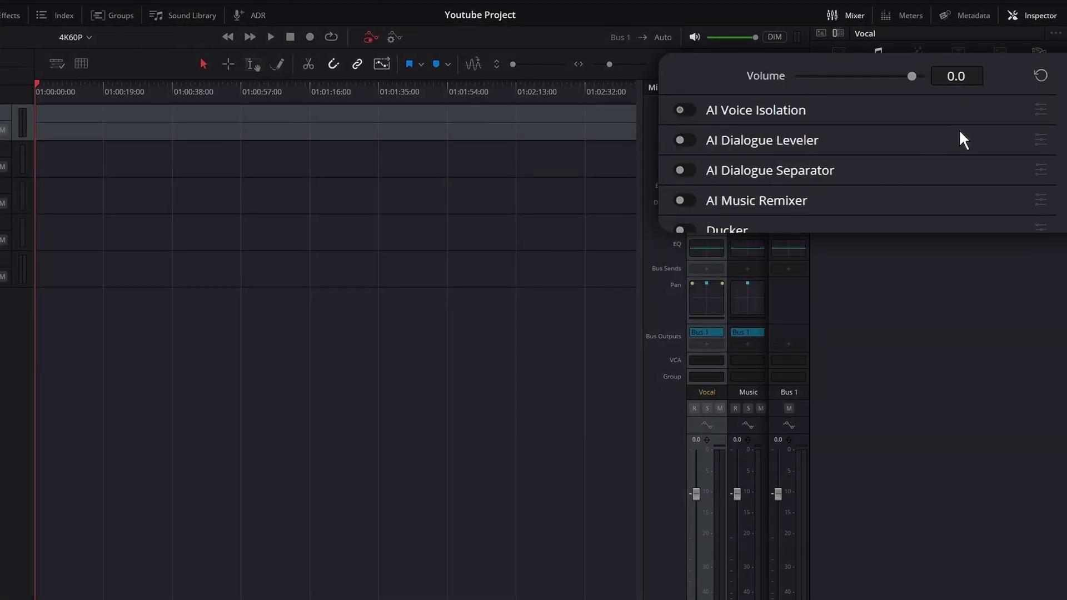
pyautogui.click(963, 119)
pyautogui.click(961, 138)
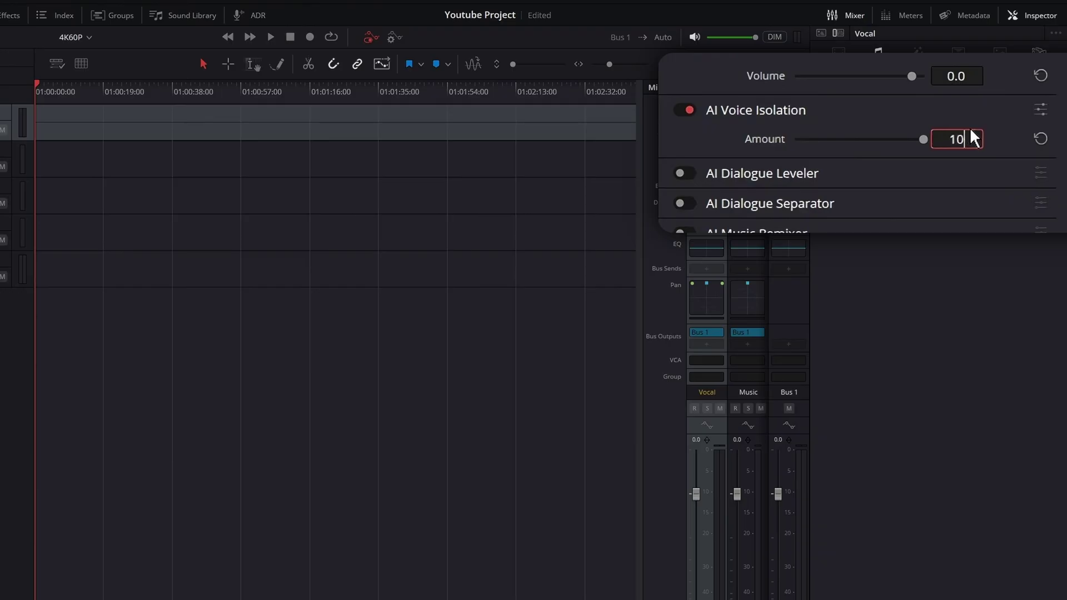
pyautogui.write('10')
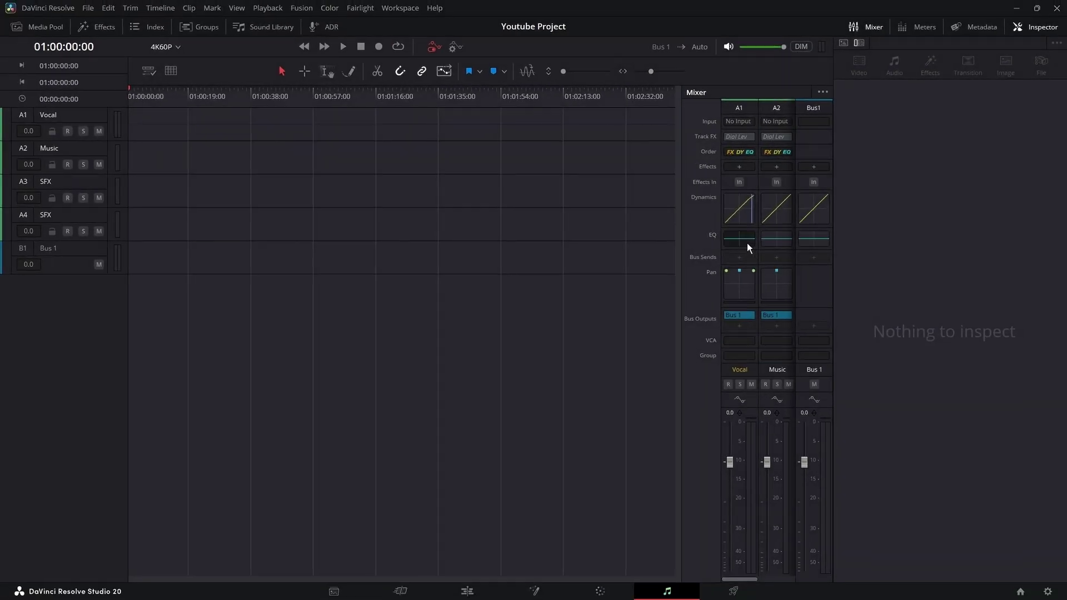
# Step: Lower the SFX fader to -9.6 dB and dip the Music EQ around 1.5K
pyautogui.moveTo(730, 462); pyautogui.dragTo(722, 505)
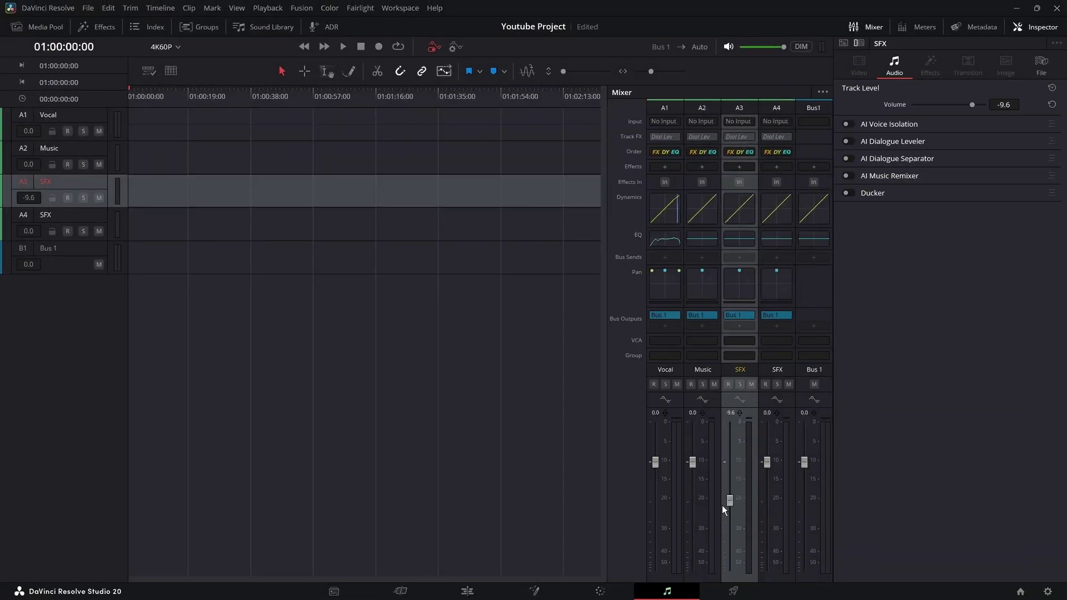
pyautogui.click(702, 237)
pyautogui.moveTo(580, 226); pyautogui.dragTo(580, 263)
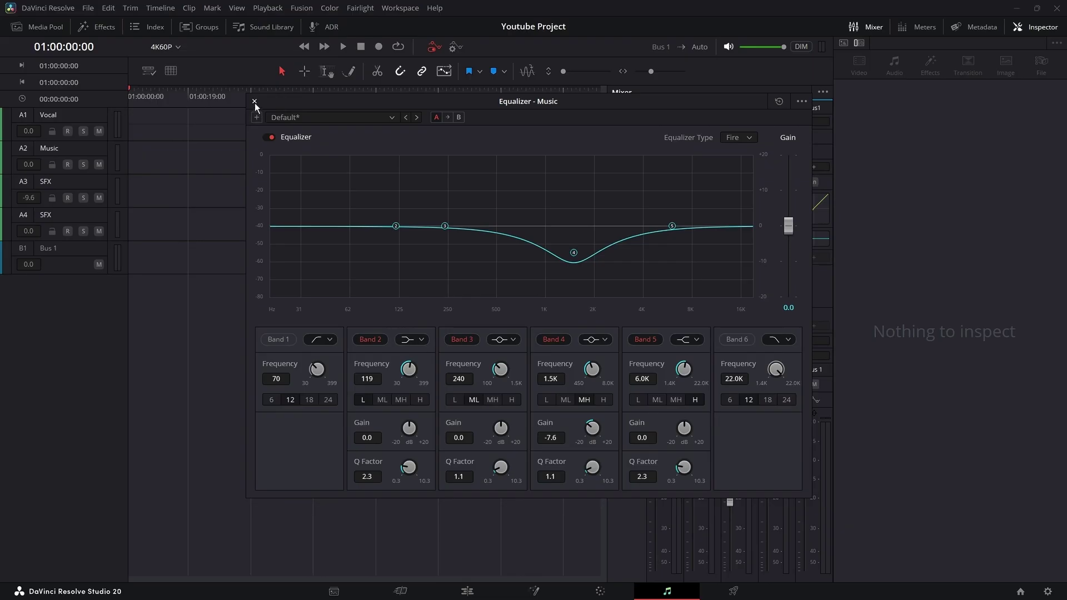
pyautogui.click(255, 106)
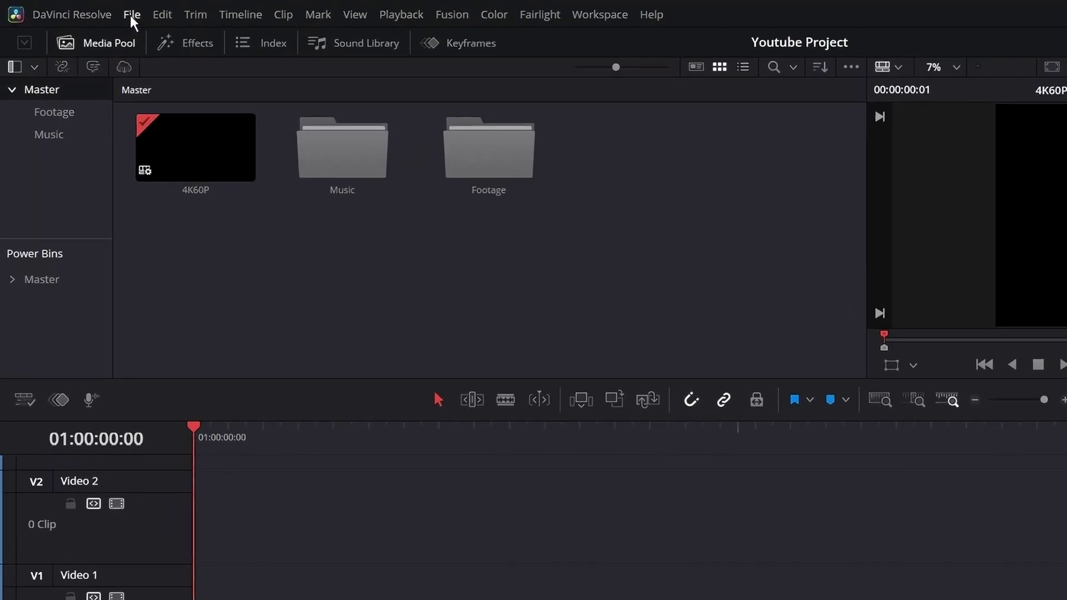
# Step: Export the project to the Desktop as Youtube Project.drp
pyautogui.click(88, 8)
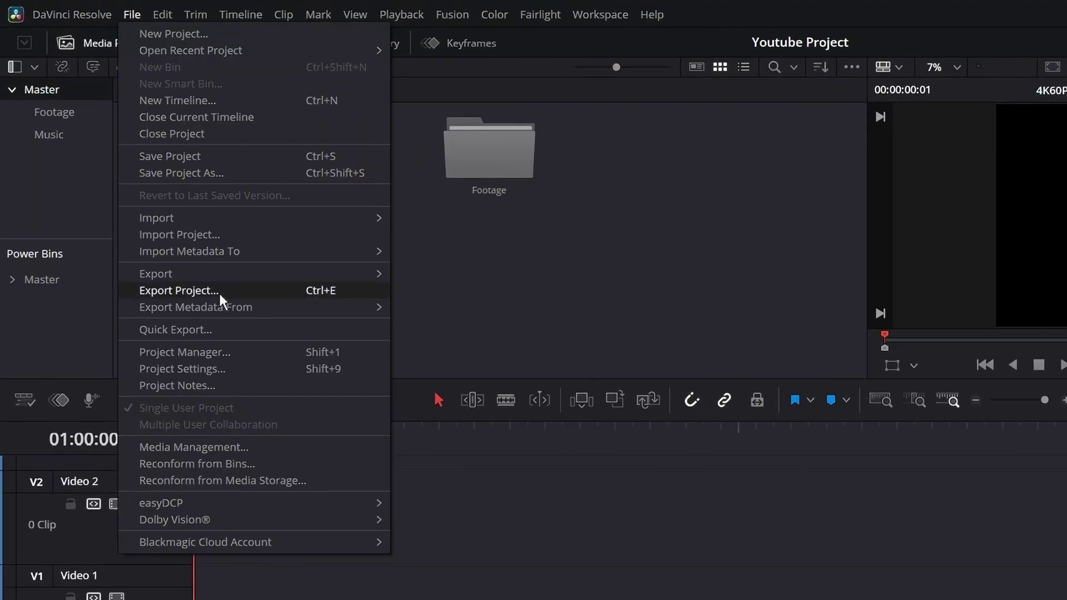
pyautogui.click(223, 292)
pyautogui.click(90, 157)
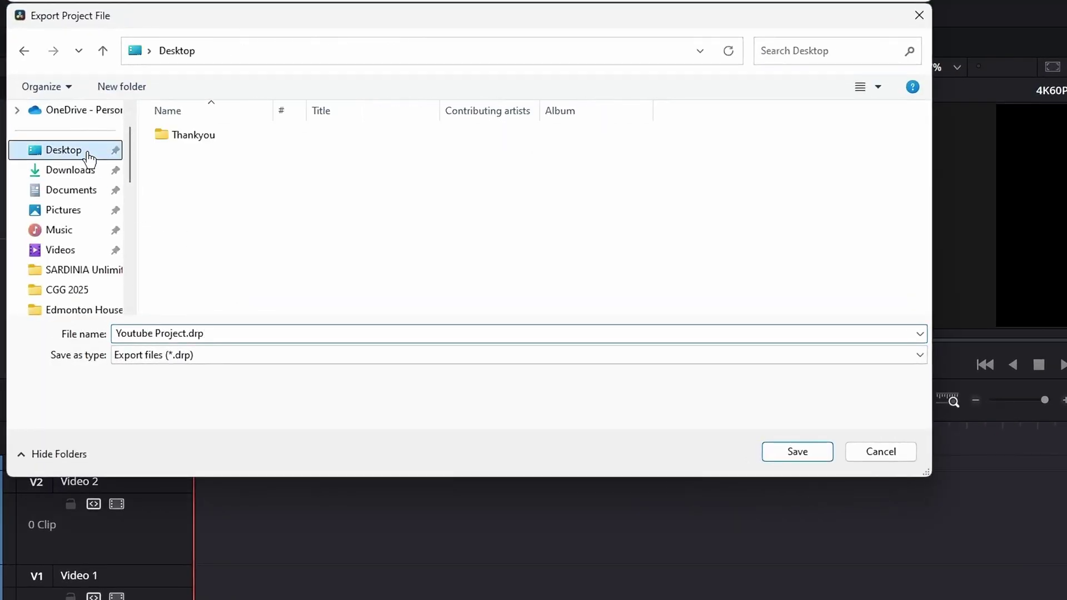
pyautogui.click(806, 447)
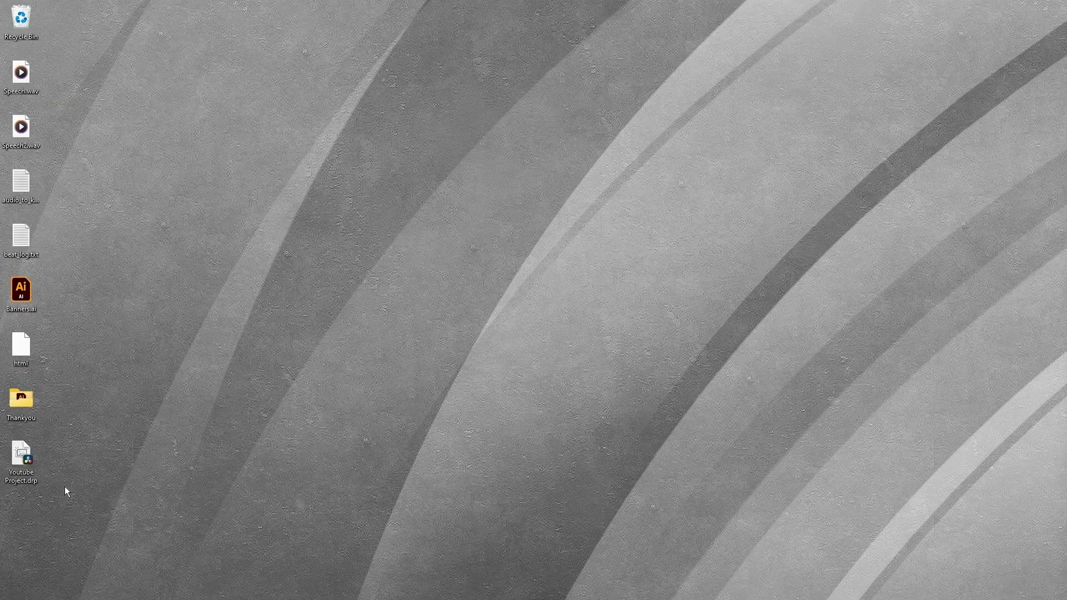
# Step: Import the exported .drp back in under the name 'Youtube Project 2'
pyautogui.doubleClick(28, 465)
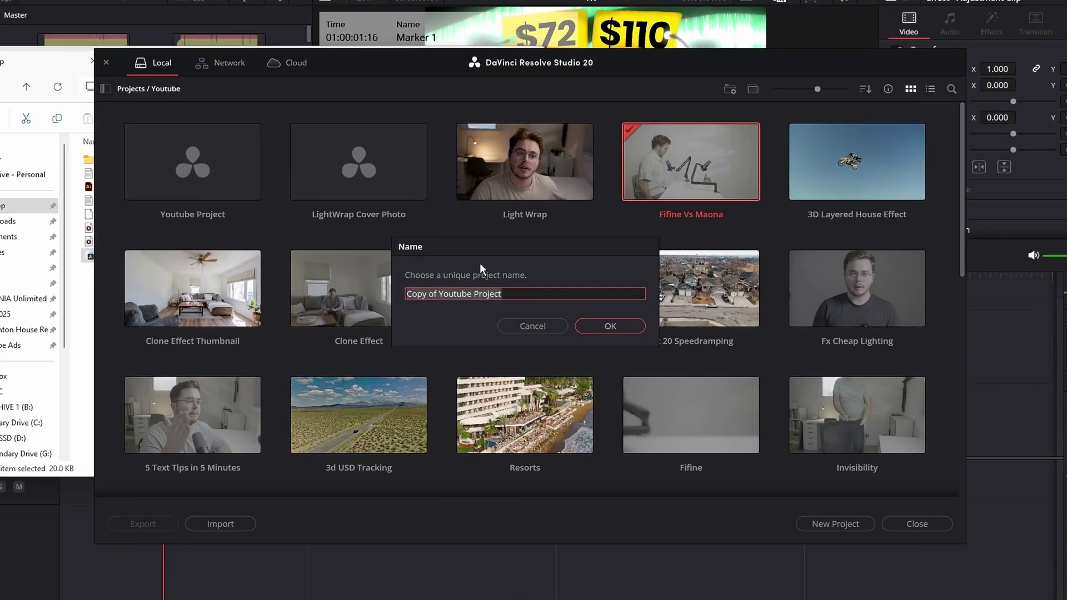
pyautogui.write('Youtube Project 2')
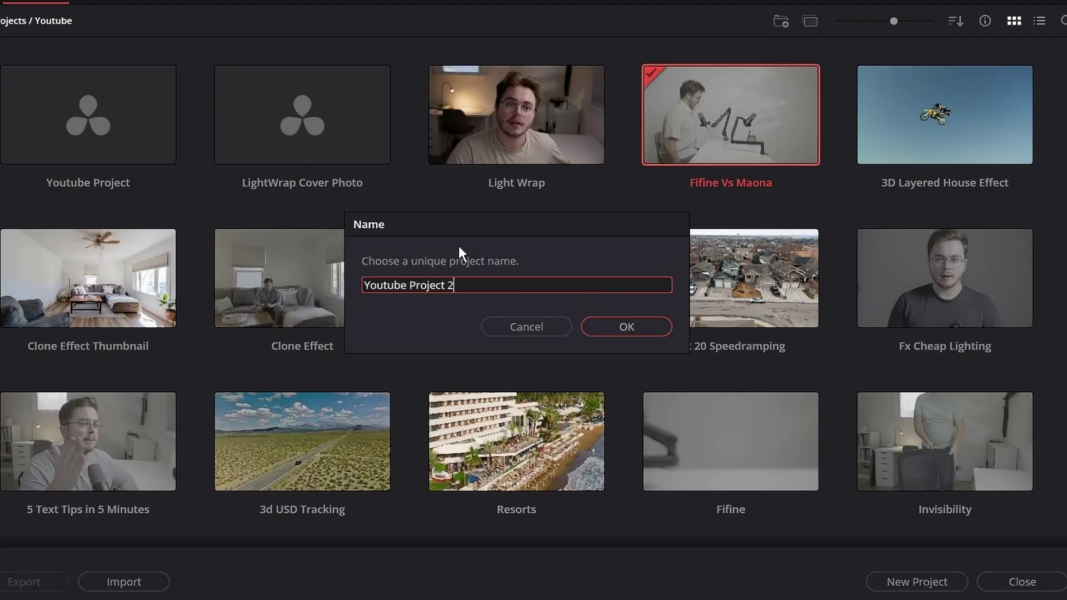
pyautogui.press('Return')
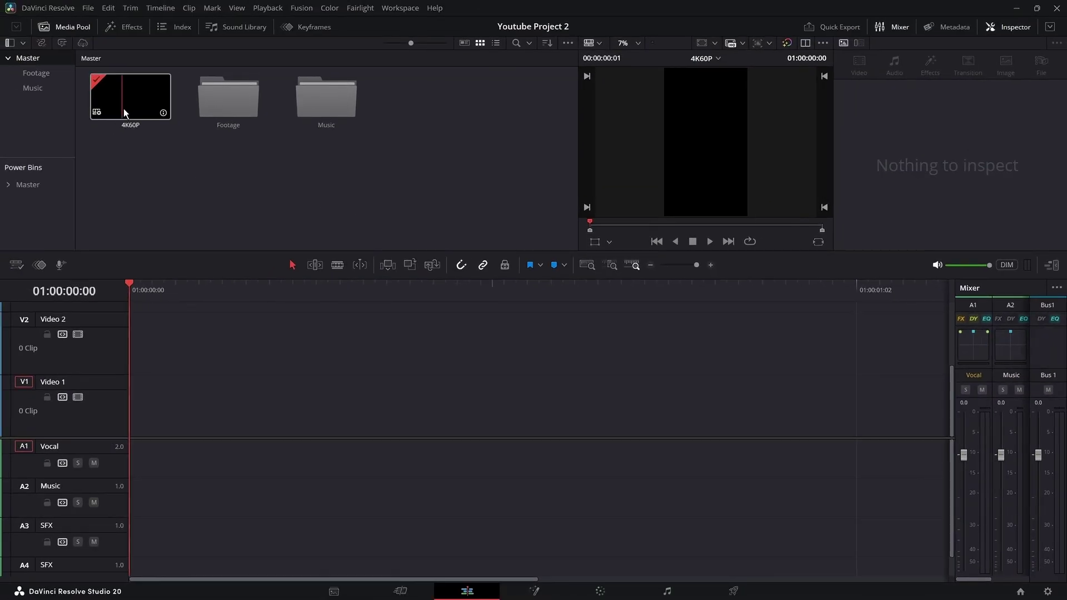
pyautogui.click(163, 113)
# Step: Switch to the Fairlight audio mixing page
pyautogui.click(670, 594)
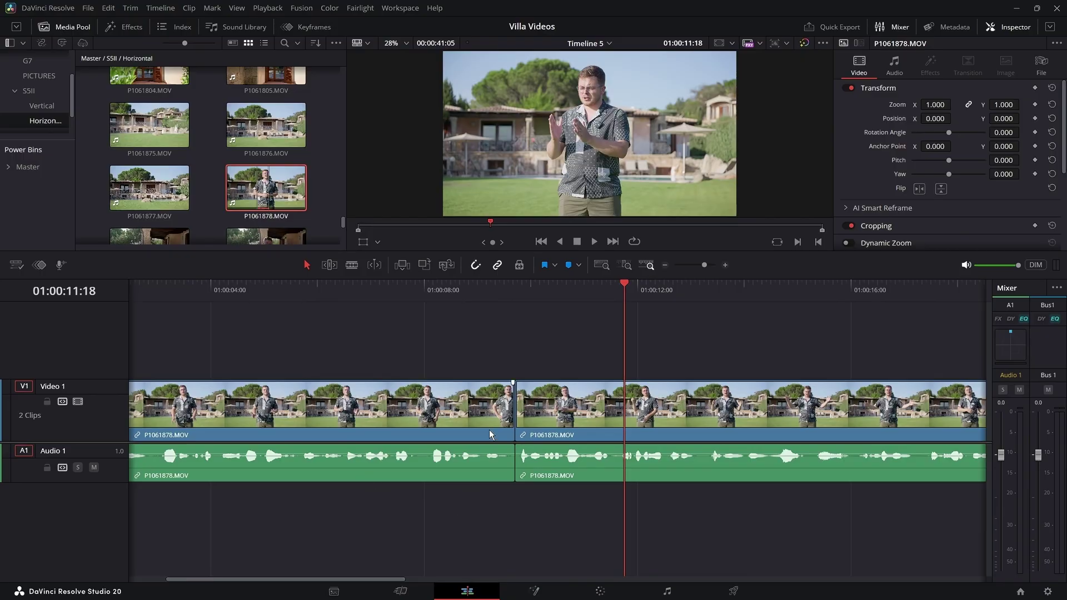
# Step: Unlink video and audio on both P1061878.MOV clips and drag the video edit point separately
pyautogui.click(508, 407)
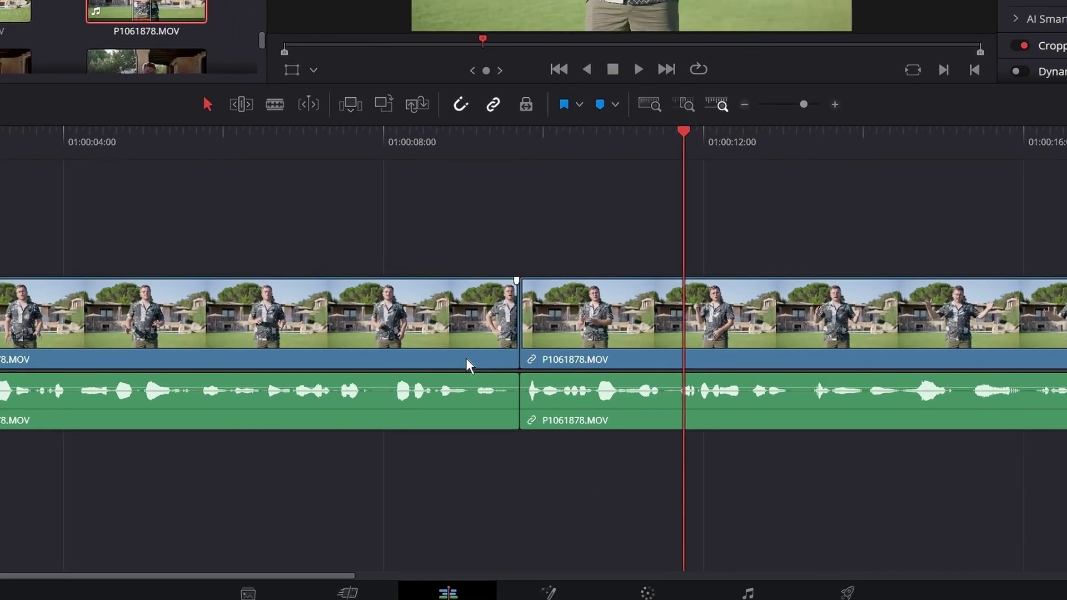
pyautogui.rightClick(454, 385)
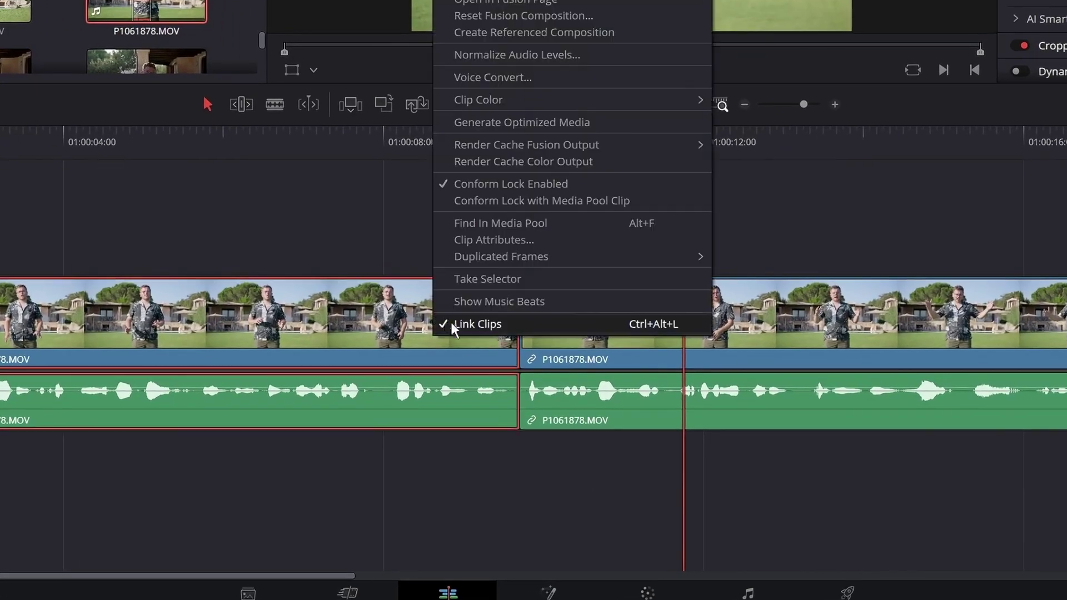
pyautogui.click(478, 324)
pyautogui.rightClick(597, 400)
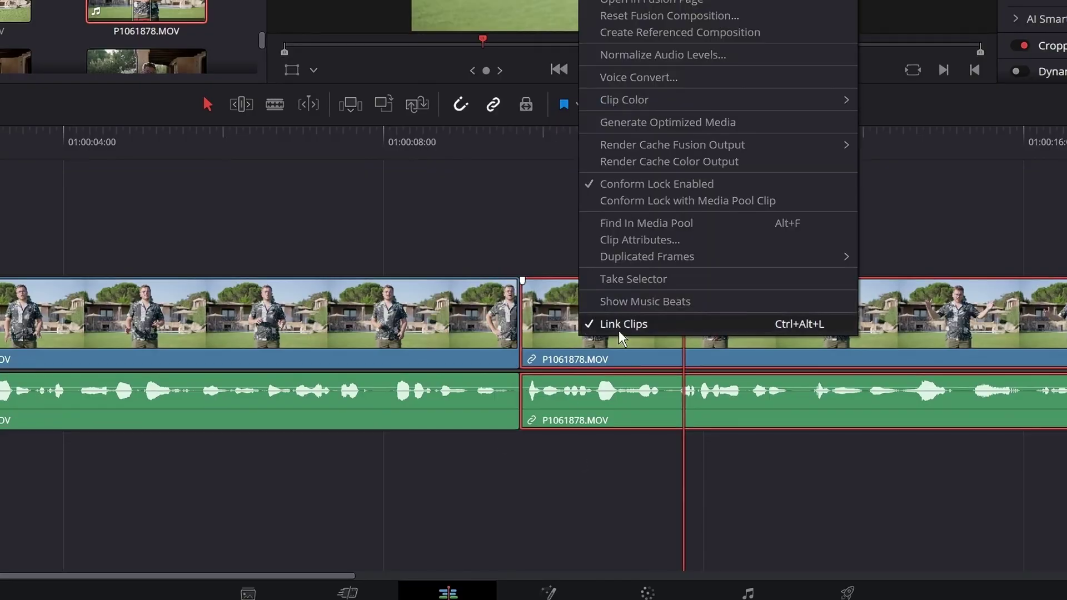
pyautogui.click(614, 324)
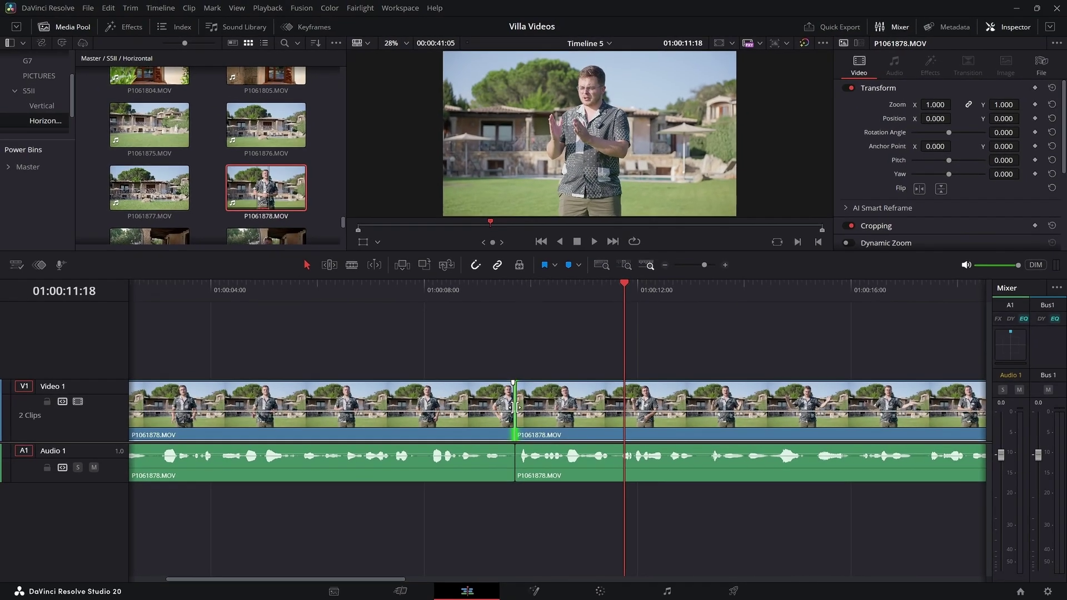
pyautogui.moveTo(517, 361); pyautogui.dragTo(539, 361)
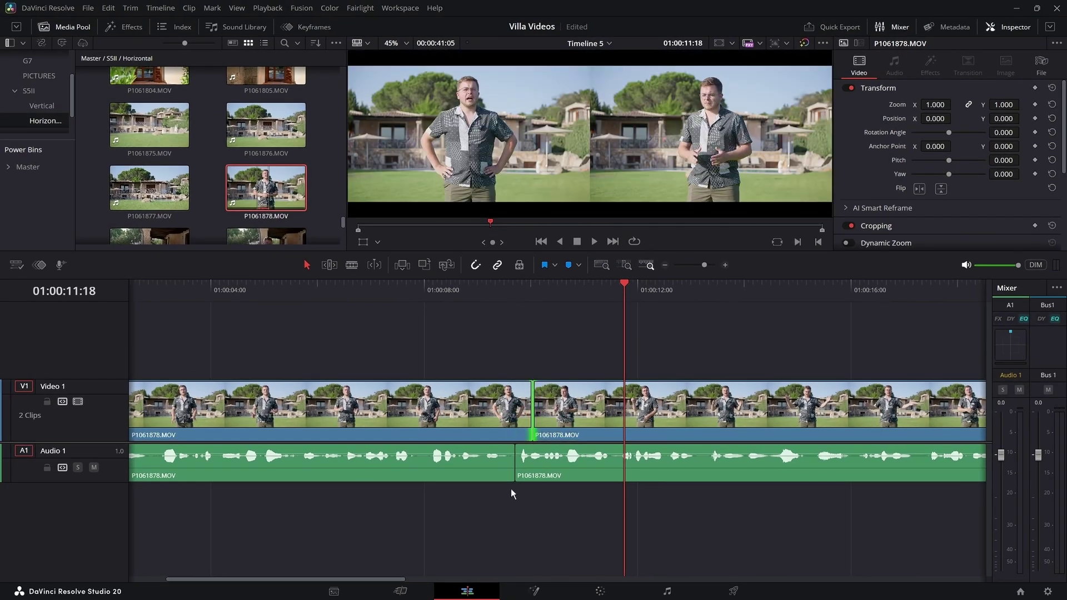
pyautogui.moveTo(526, 414)
pyautogui.mouseDown()
pyautogui.moveTo(485, 411)
pyautogui.moveTo(511, 413)
pyautogui.mouseUp()
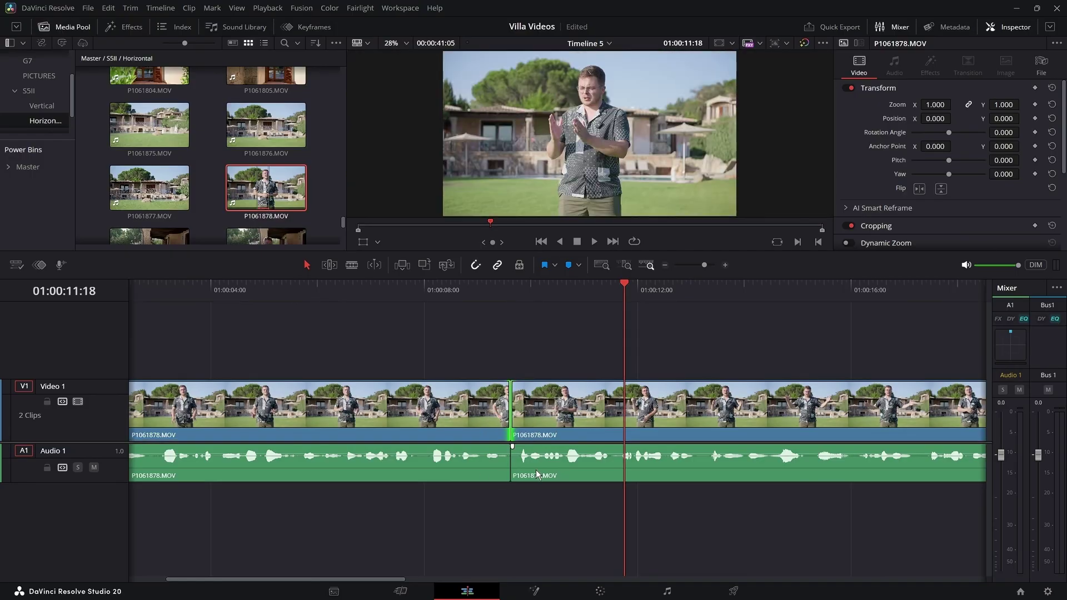
# Step: Relink the video and audio on both P1061878.MOV clips
pyautogui.rightClick(425, 482)
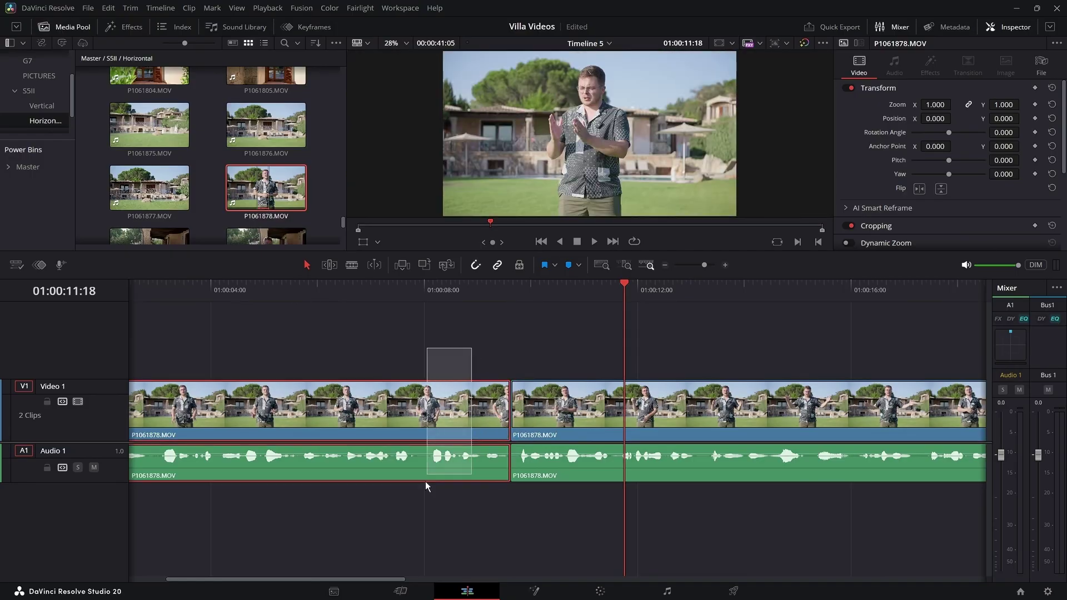
pyautogui.click(479, 425)
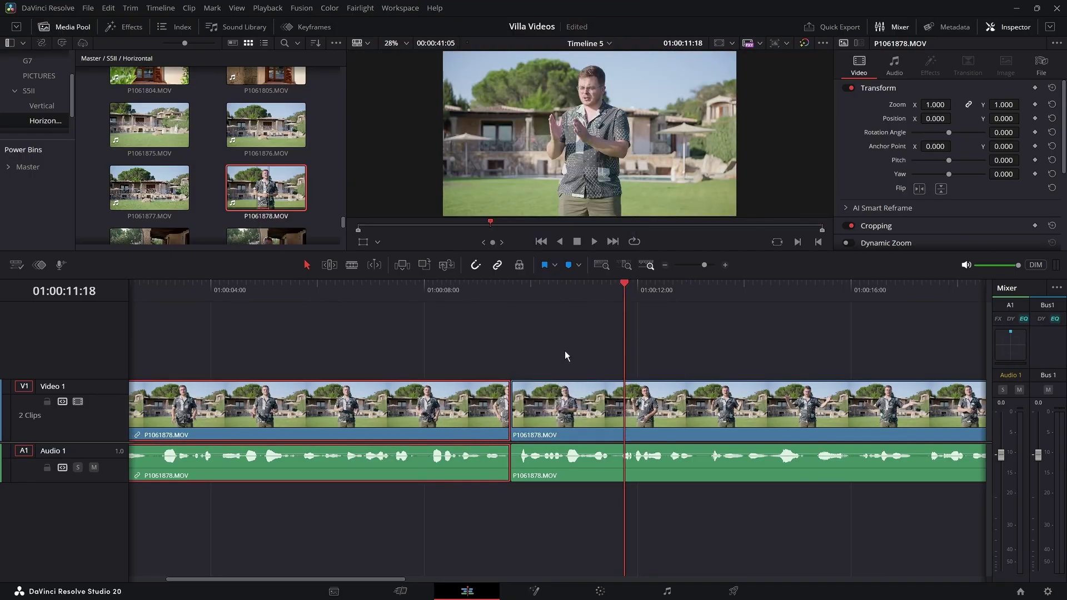
pyautogui.rightClick(559, 431)
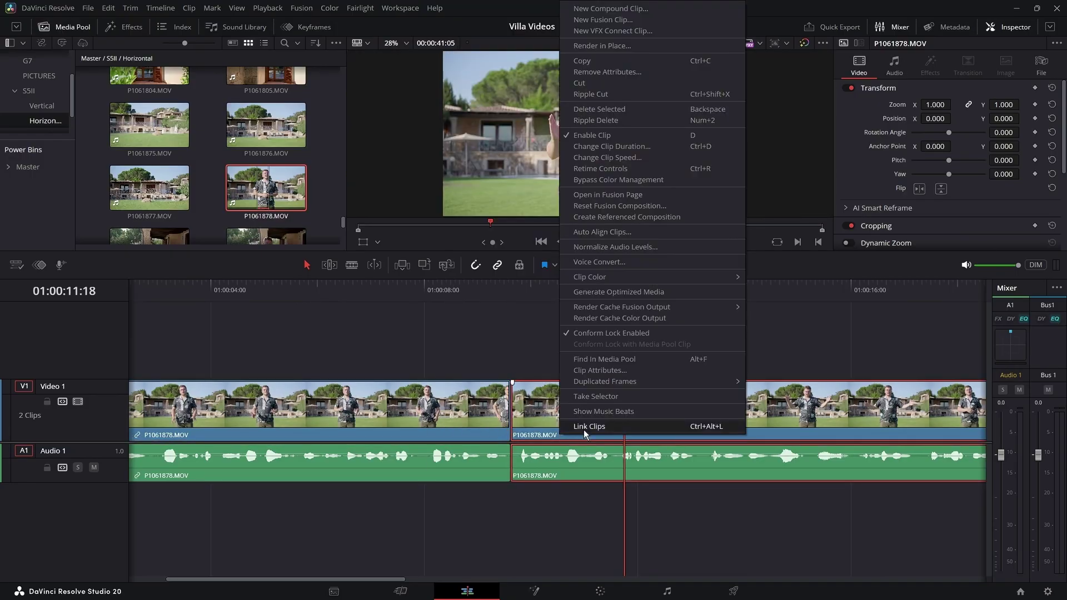
pyautogui.click(584, 429)
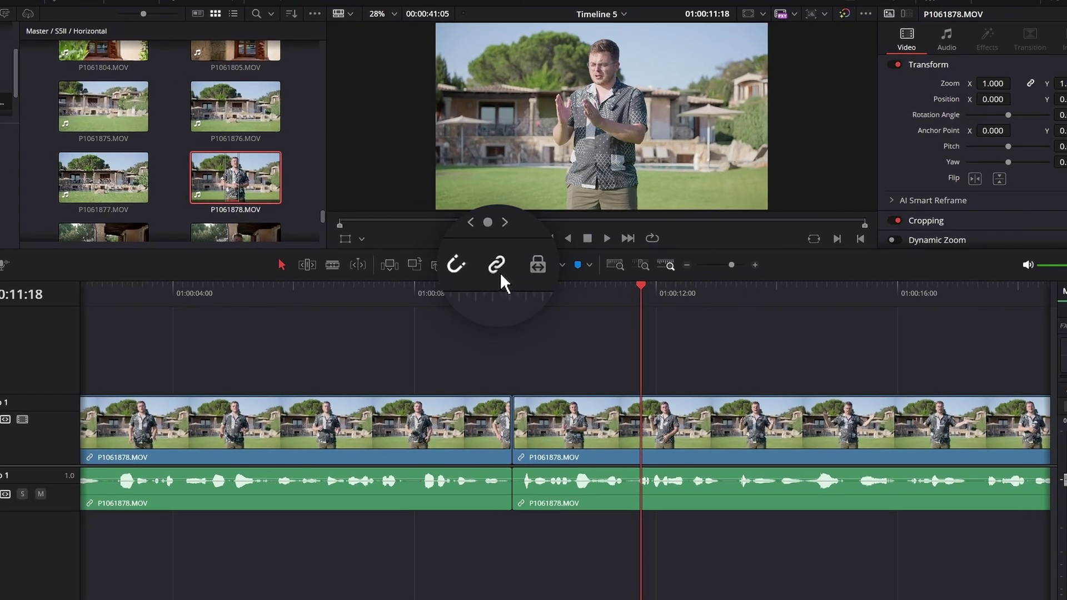
# Step: Fine-tune the edit points so the audio cut lands just after the video cut
pyautogui.moveTo(513, 423); pyautogui.dragTo(530, 423)
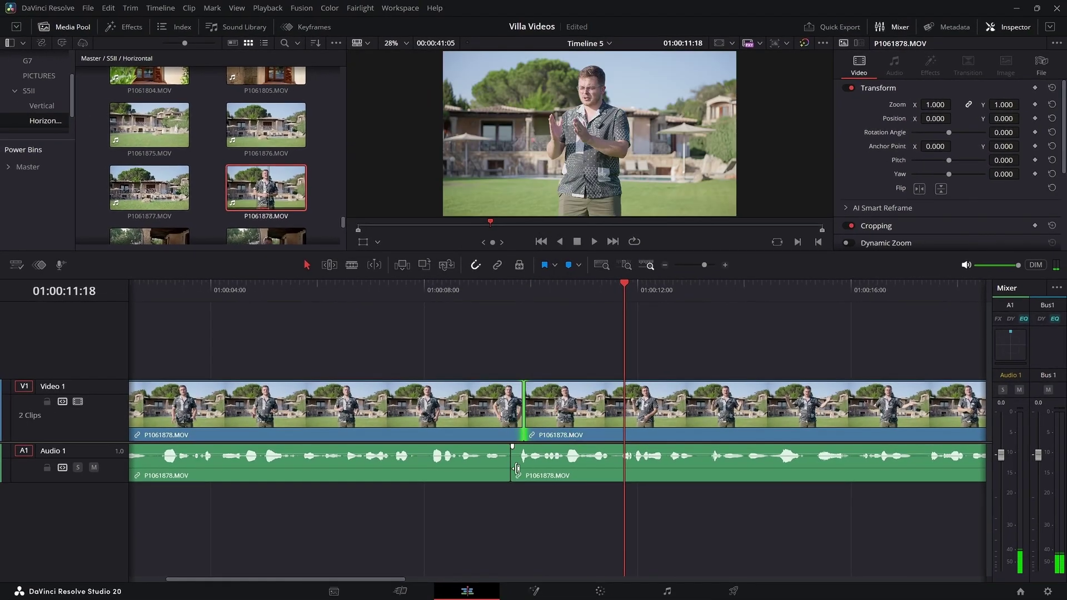
pyautogui.moveTo(509, 470); pyautogui.dragTo(523, 472)
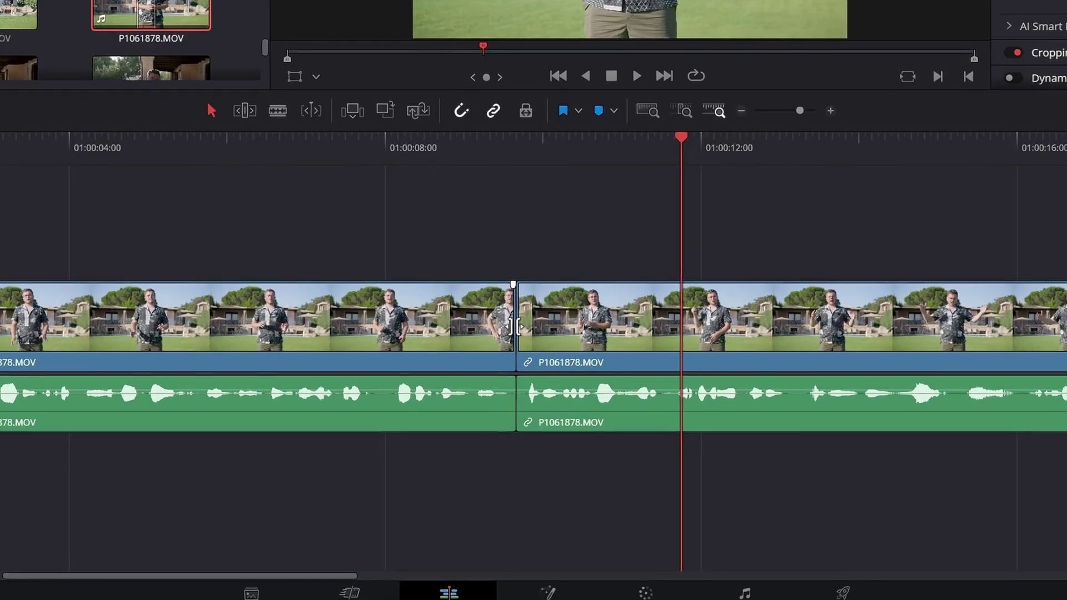
pyautogui.moveTo(515, 327); pyautogui.dragTo(517, 327)
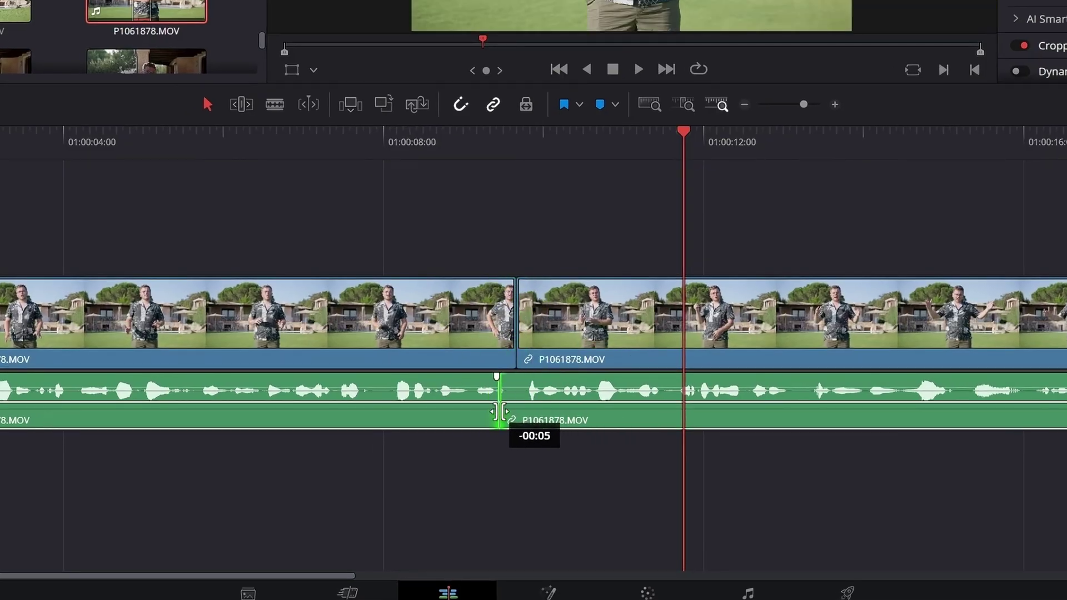
pyautogui.moveTo(493, 411); pyautogui.dragTo(496, 411)
pyautogui.moveTo(517, 311)
pyautogui.mouseDown()
pyautogui.moveTo(526, 320)
pyautogui.moveTo(507, 324)
pyautogui.mouseUp()
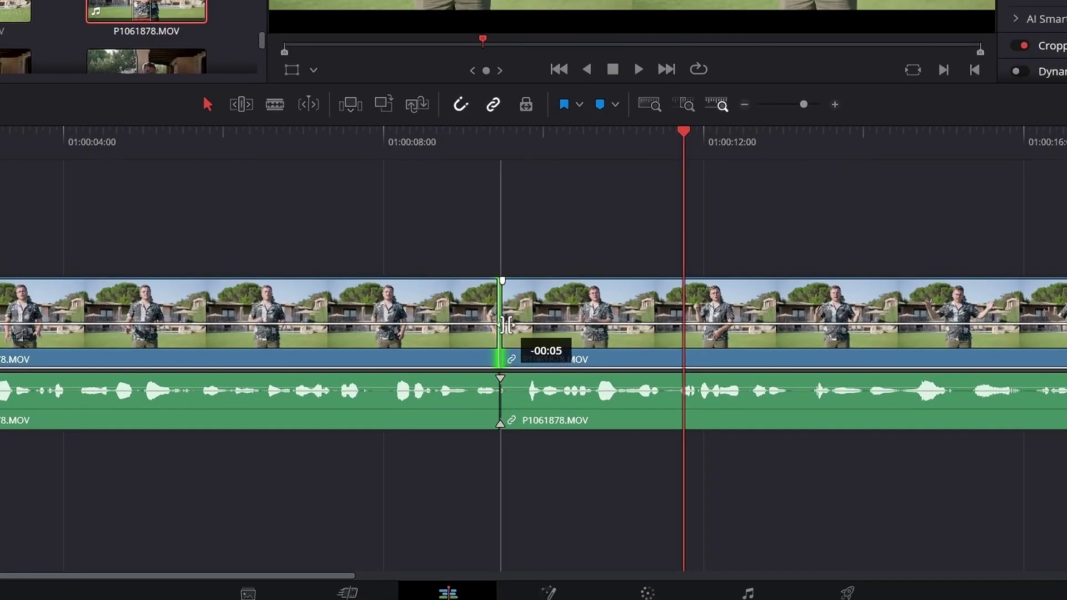
pyautogui.moveTo(501, 408); pyautogui.dragTo(519, 411)
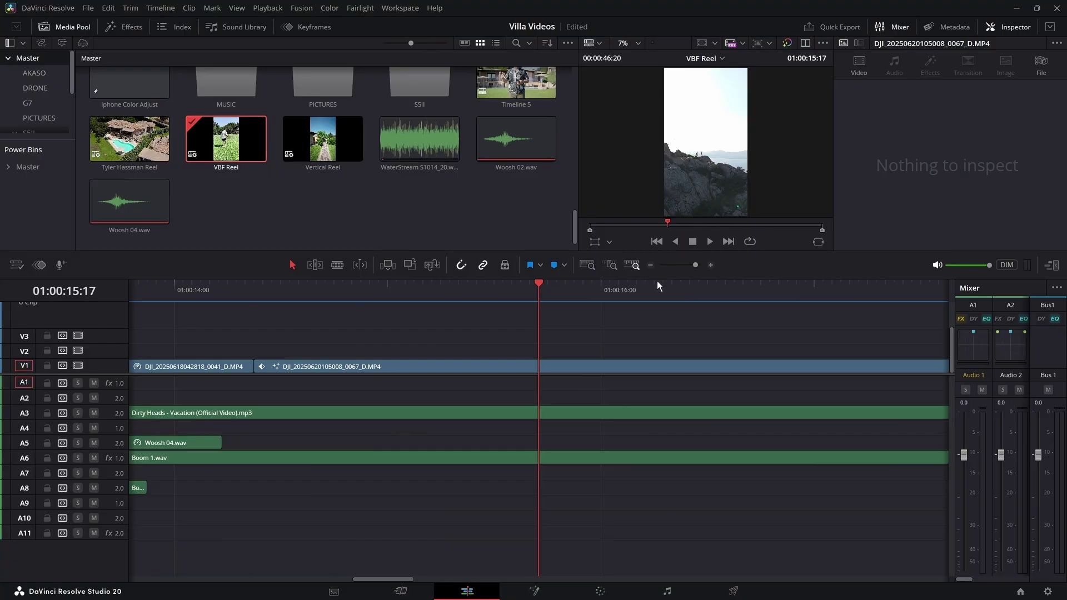
pyautogui.scroll(-5, 657, 281)
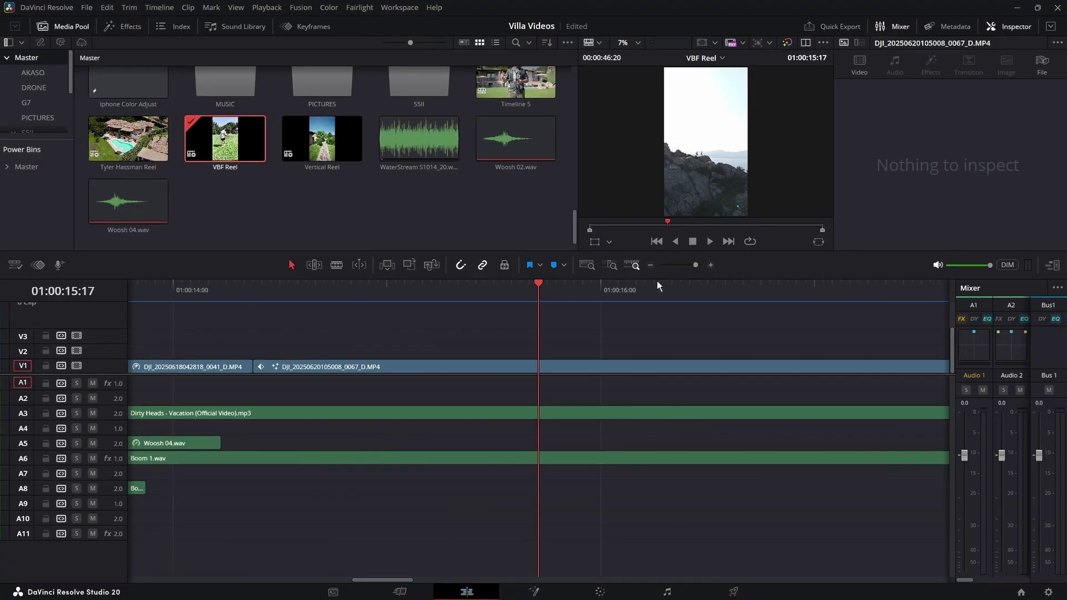
pyautogui.click(560, 365)
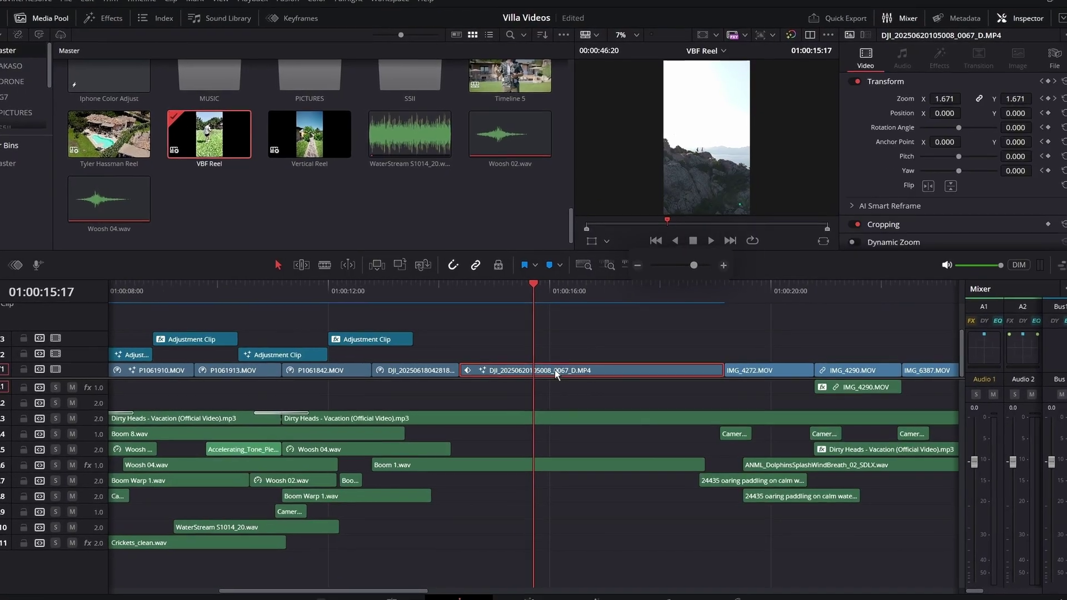
pyautogui.click(478, 286)
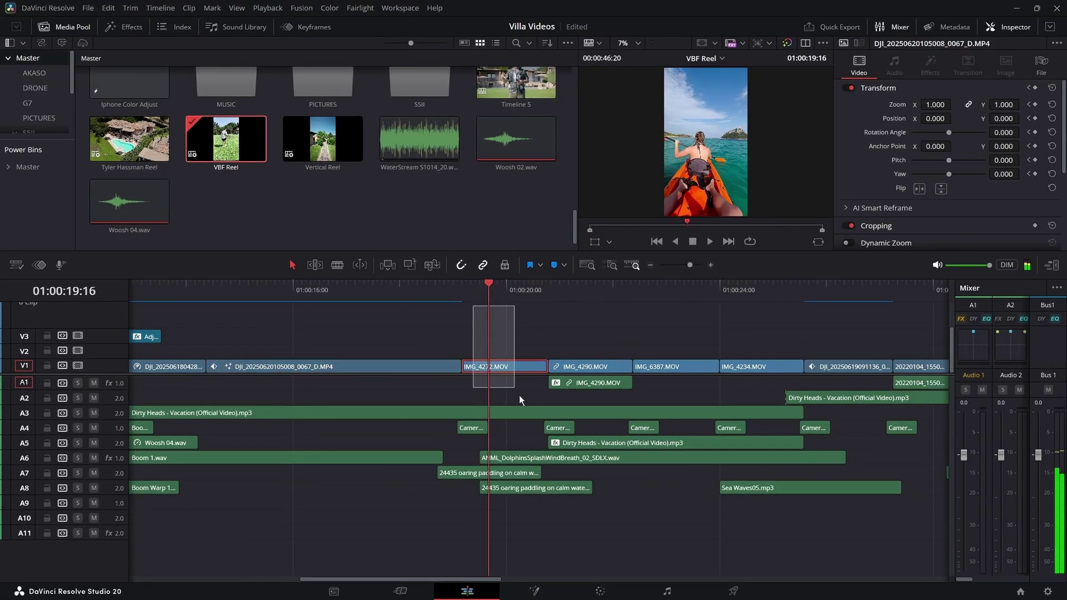
pyautogui.moveTo(521, 400); pyautogui.dragTo(798, 533)
pyautogui.click(651, 266)
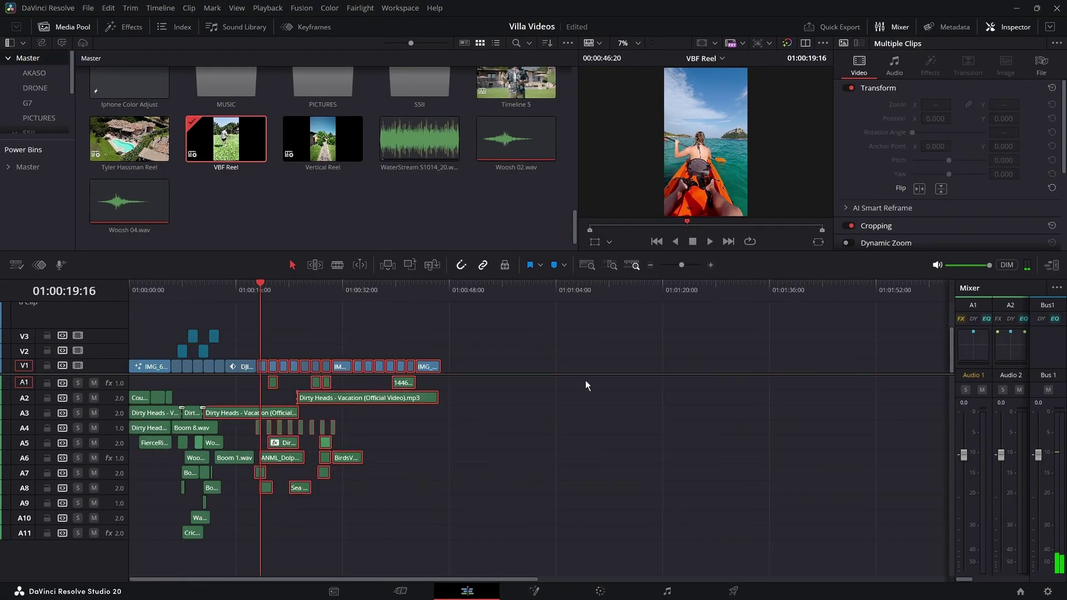
pyautogui.moveTo(349, 404); pyautogui.dragTo(505, 442)
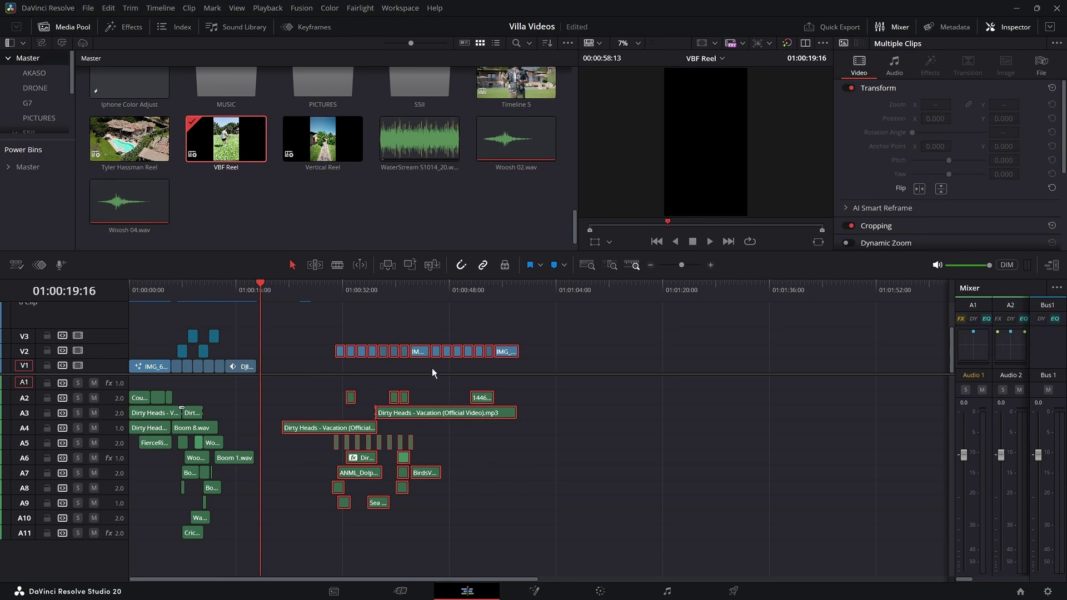
pyautogui.moveTo(392, 389); pyautogui.dragTo(488, 425)
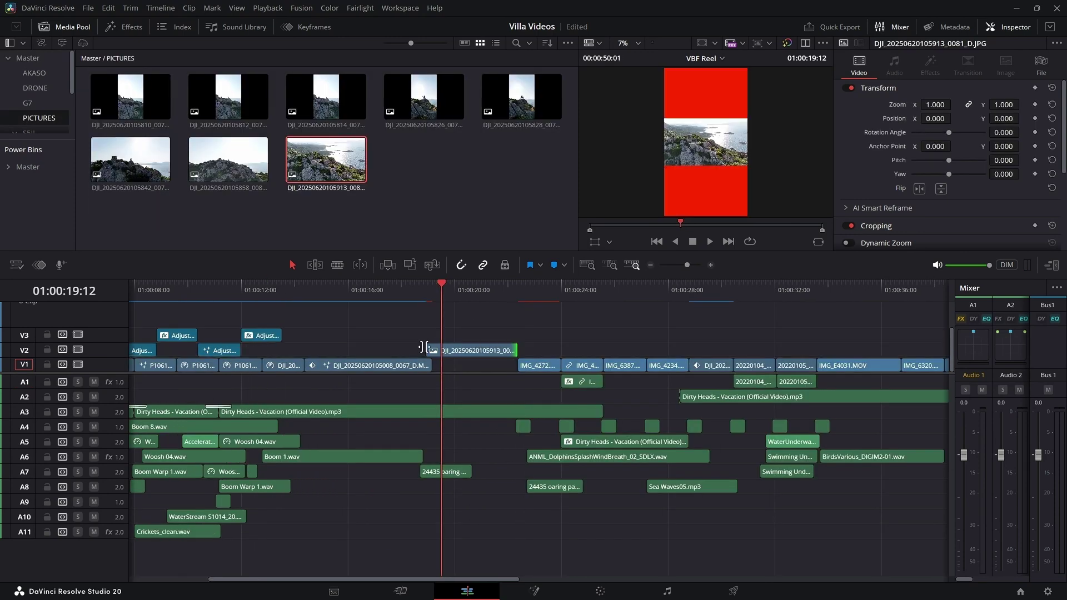
pyautogui.moveTo(423, 348); pyautogui.dragTo(436, 365)
pyautogui.click(515, 300)
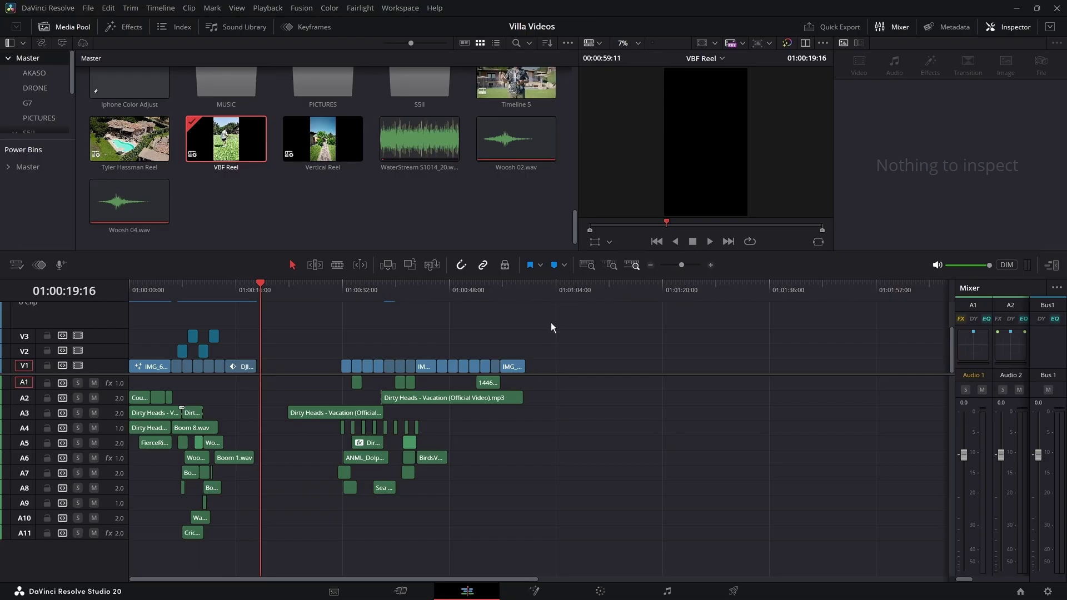
pyautogui.moveTo(552, 327); pyautogui.dragTo(305, 505)
pyautogui.moveTo(298, 422); pyautogui.dragTo(214, 420)
pyautogui.click(490, 420)
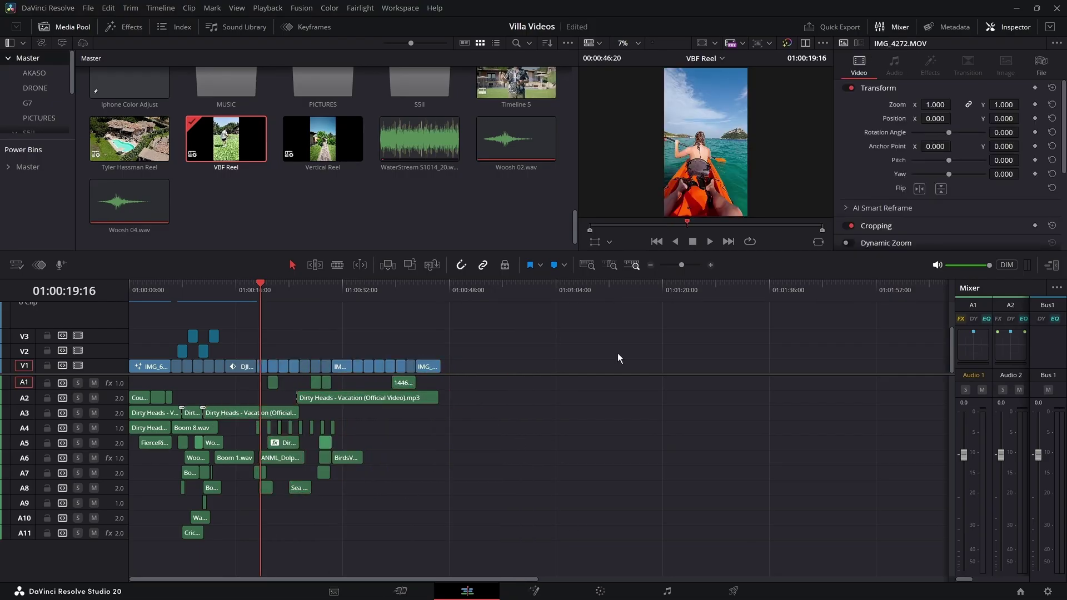
pyautogui.click(711, 266)
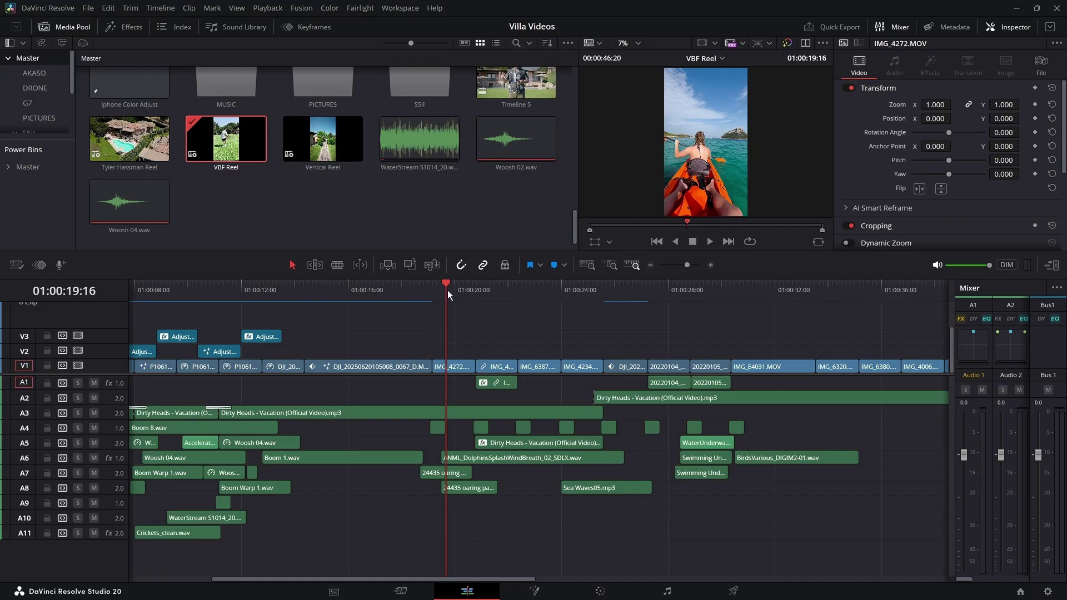
pyautogui.moveTo(448, 290); pyautogui.dragTo(435, 289)
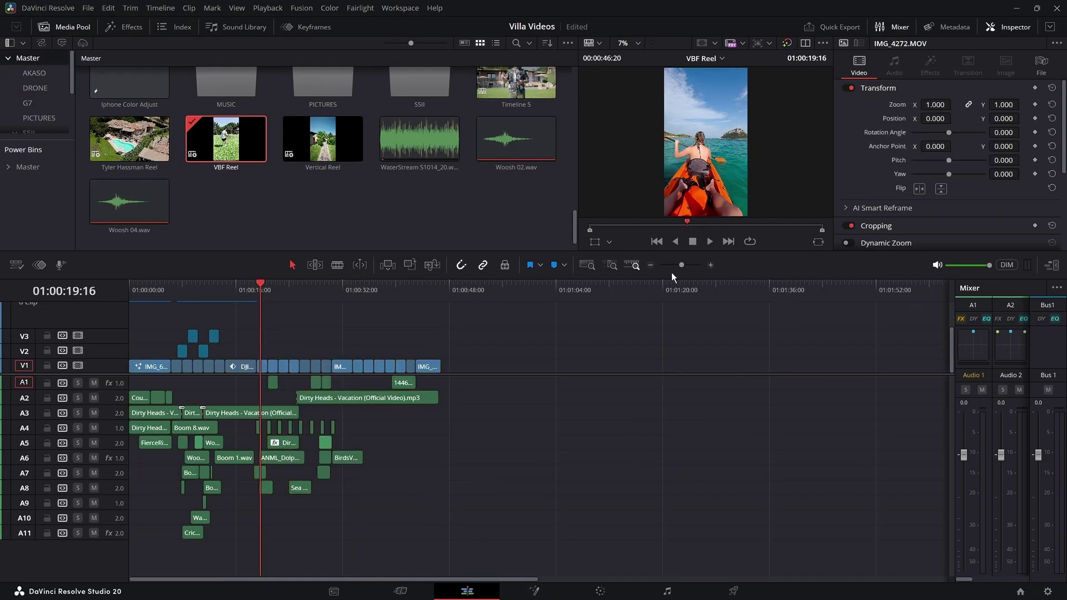
pyautogui.click(711, 265)
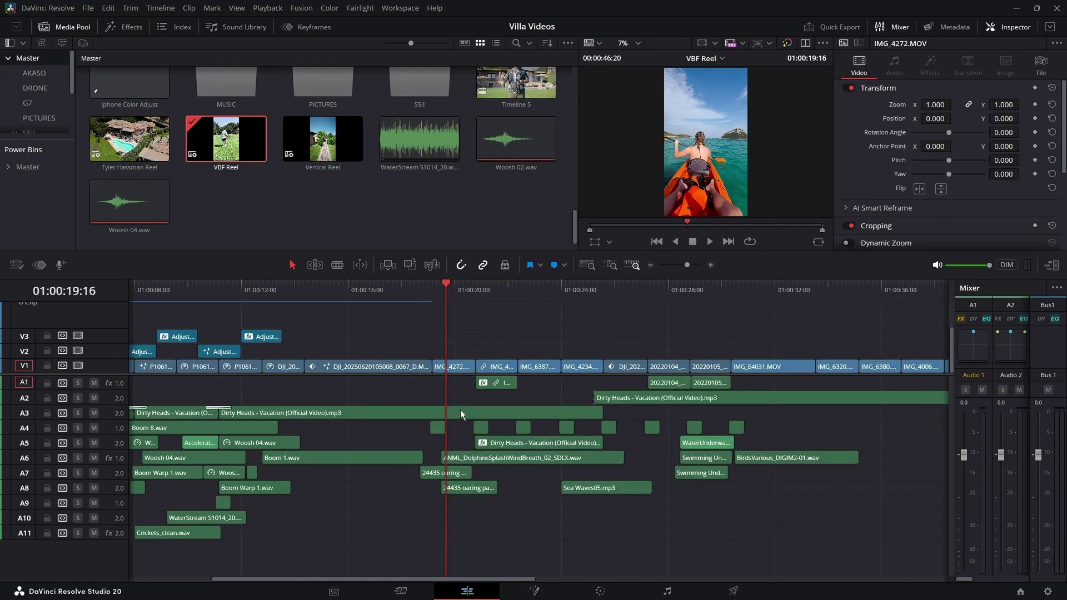
# Step: Select clips after DJI_0067, excluding the Dirty Heads music, and push them later to open a gap
pyautogui.moveTo(445, 289); pyautogui.dragTo(433, 287)
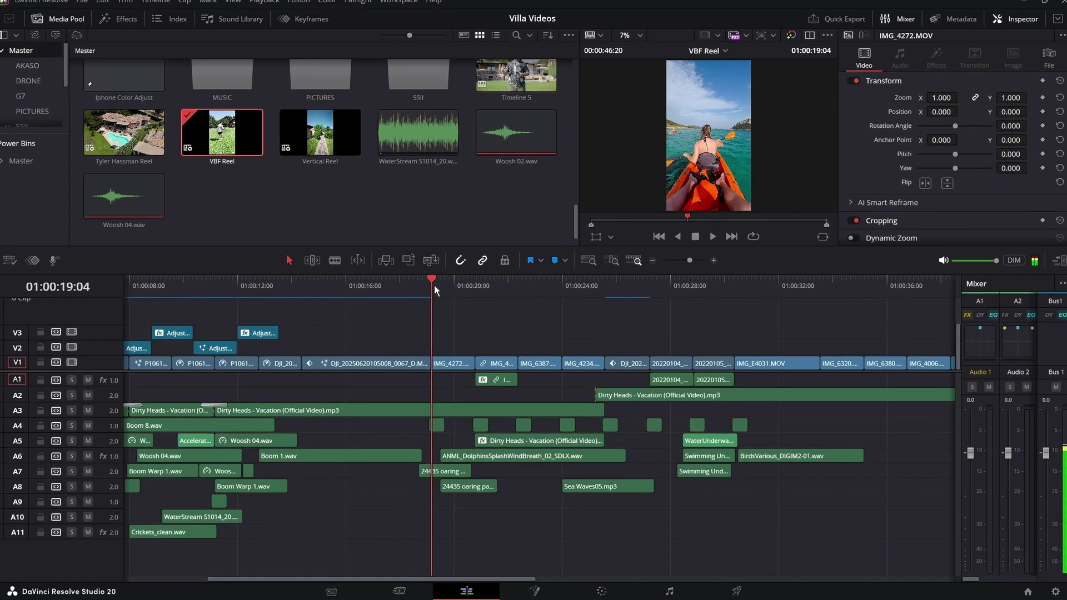
pyautogui.press('y')
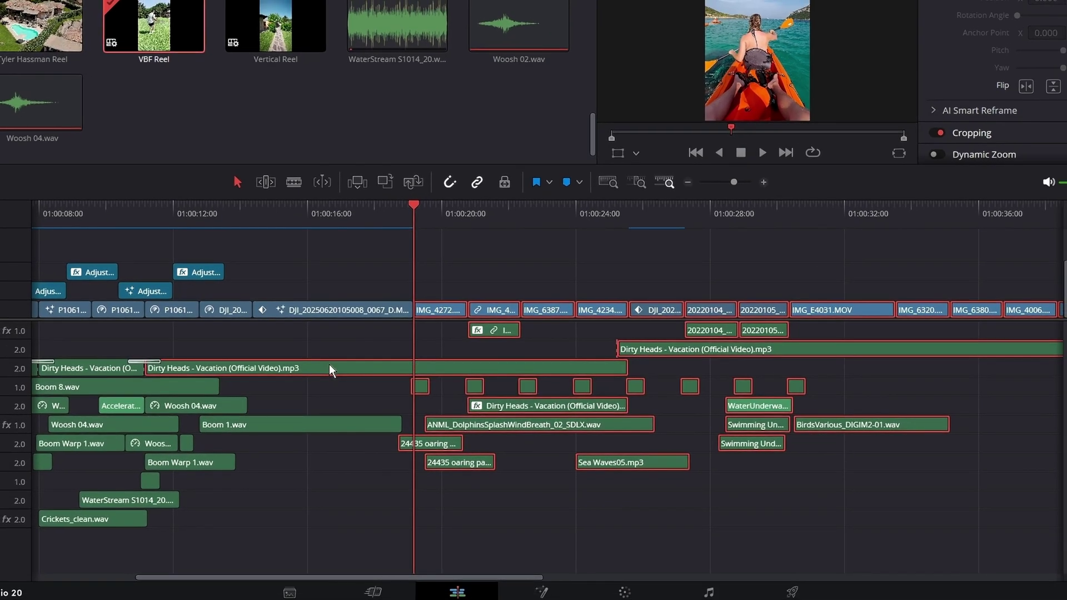
pyautogui.keyDown('ctrl'); pyautogui.click(328, 367); pyautogui.keyUp('ctrl')
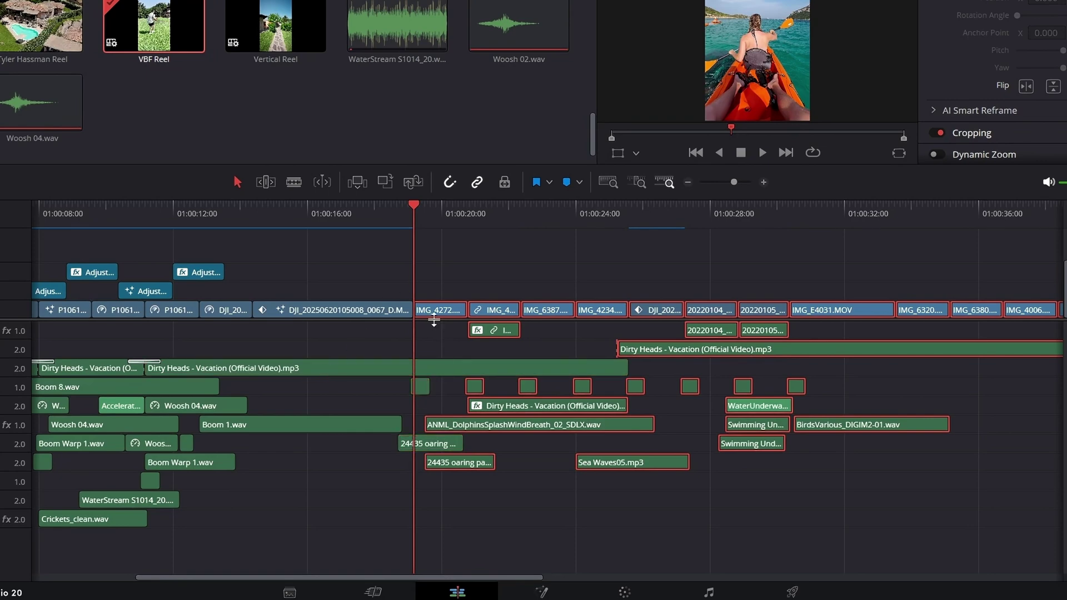
pyautogui.moveTo(439, 314); pyautogui.dragTo(584, 321)
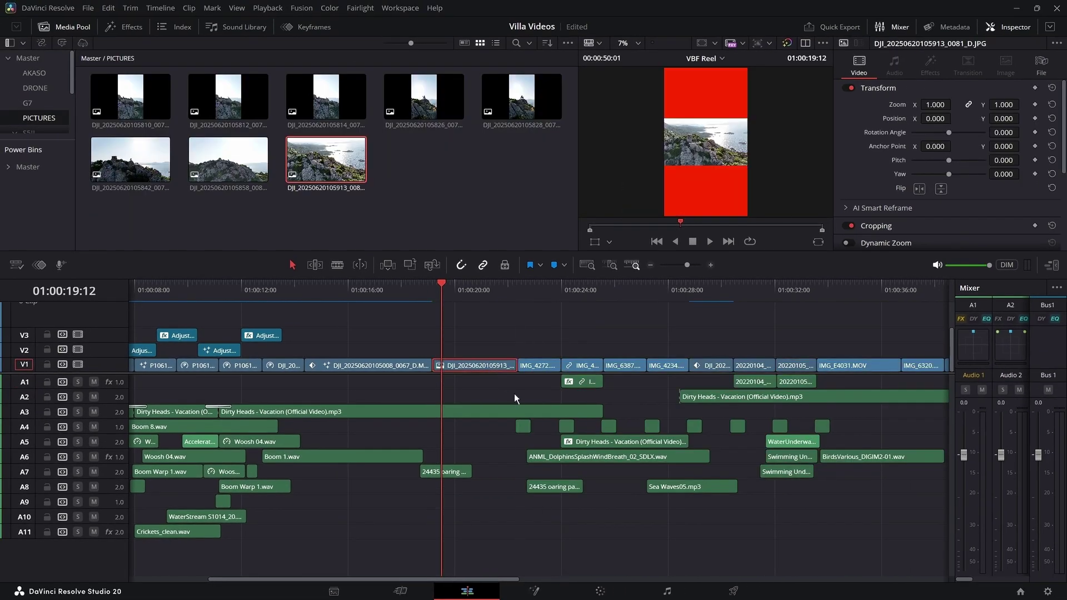
# Step: Shorten the inserted still and slide the following clips left to close the remaining gap
pyautogui.moveTo(516, 365); pyautogui.dragTo(476, 365)
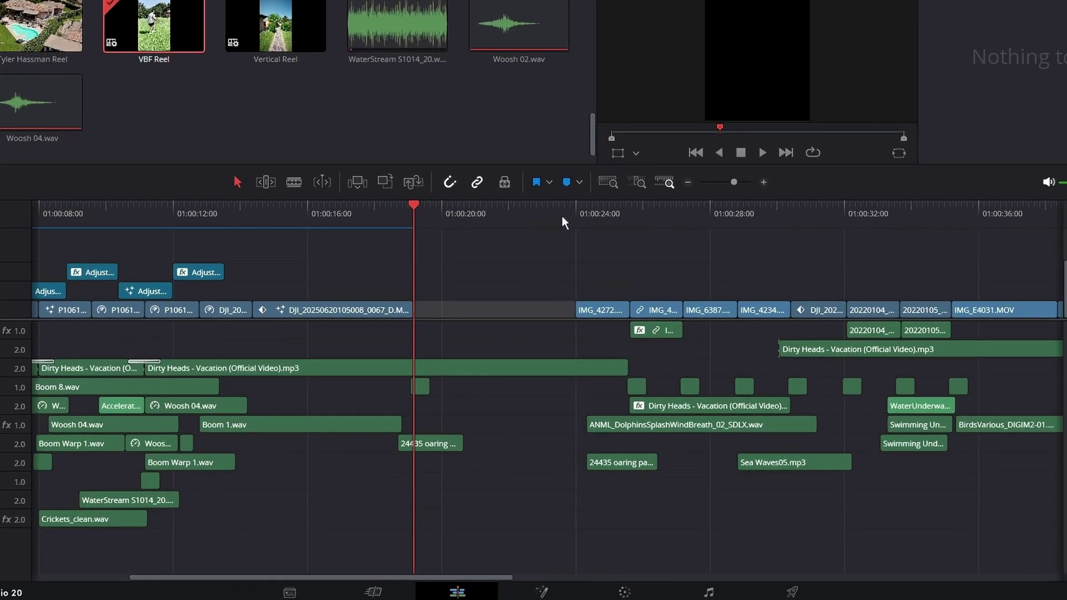
pyautogui.click(548, 294)
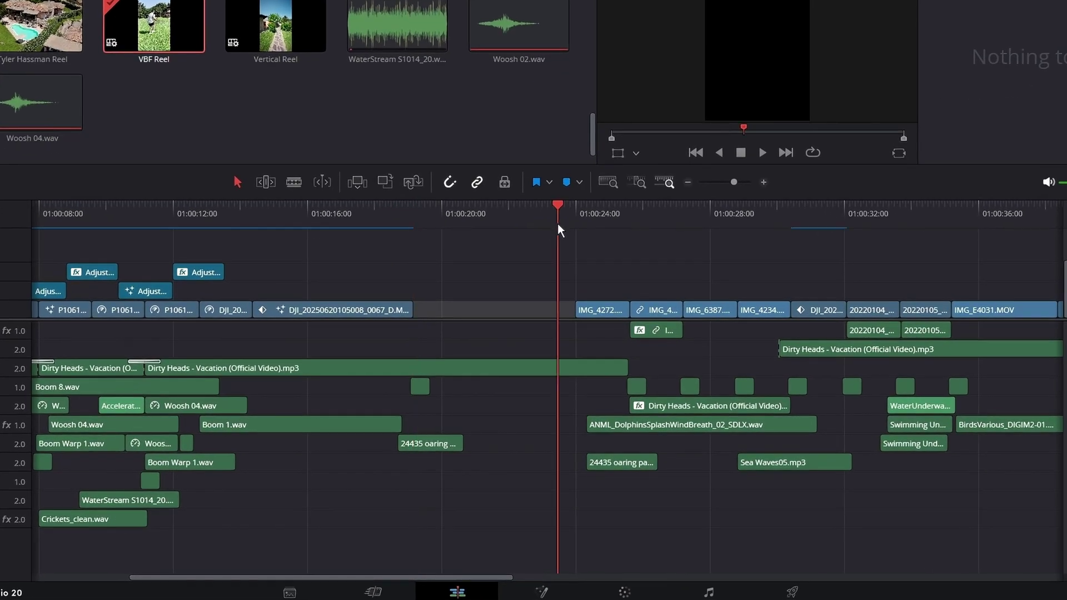
pyautogui.press('y')
pyautogui.moveTo(644, 426); pyautogui.dragTo(483, 428)
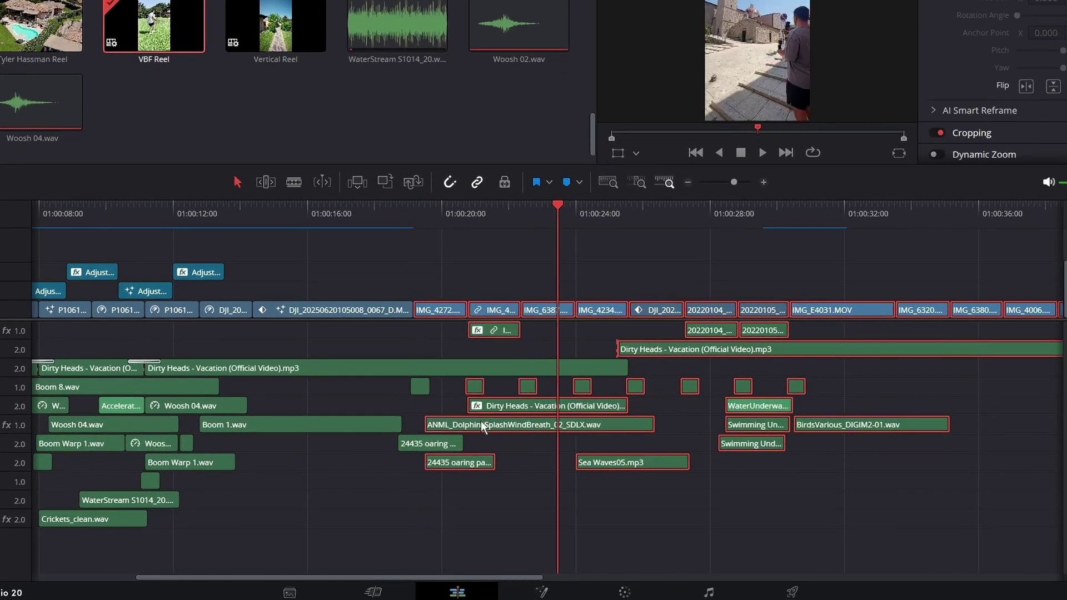
pyautogui.scroll(5, 295, 77)
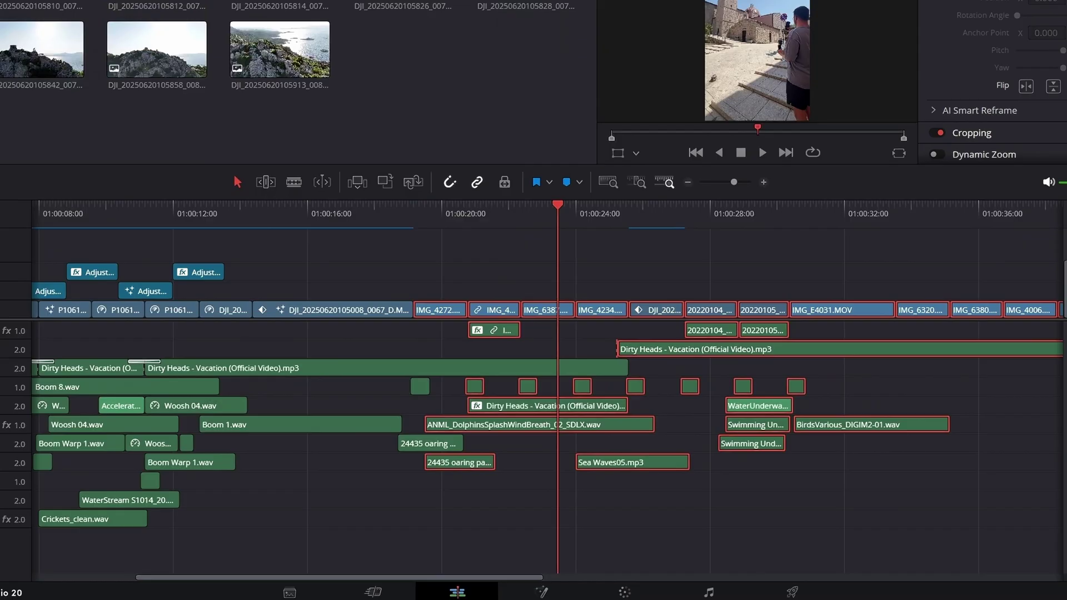
pyautogui.moveTo(279, 49); pyautogui.dragTo(684, 55)
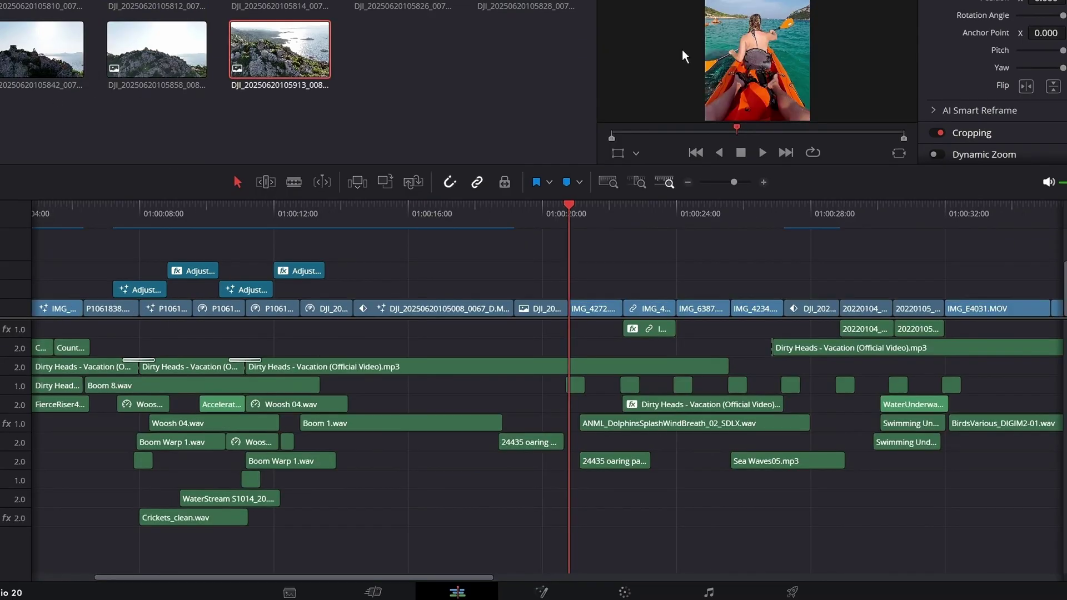
pyautogui.hotkey('ctrl', 'y')
pyautogui.hscroll(5, 635, 321)
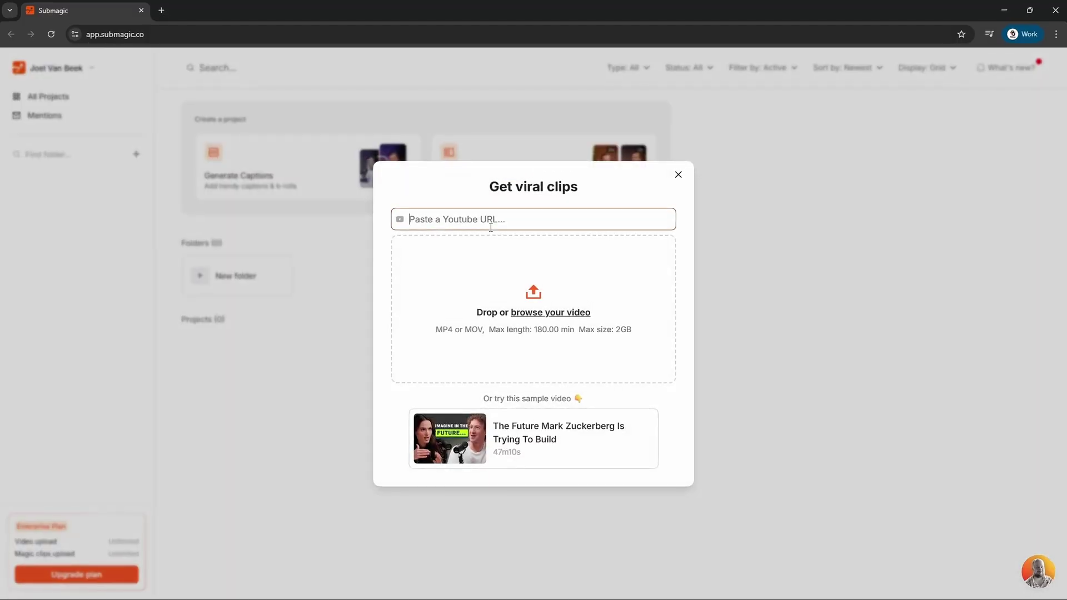
# Step: Paste the YouTube link, choose the Iman caption theme, and generate viral clips
pyautogui.write('https://www.youtube.com/watch?v=Er9SyDYSf-E')
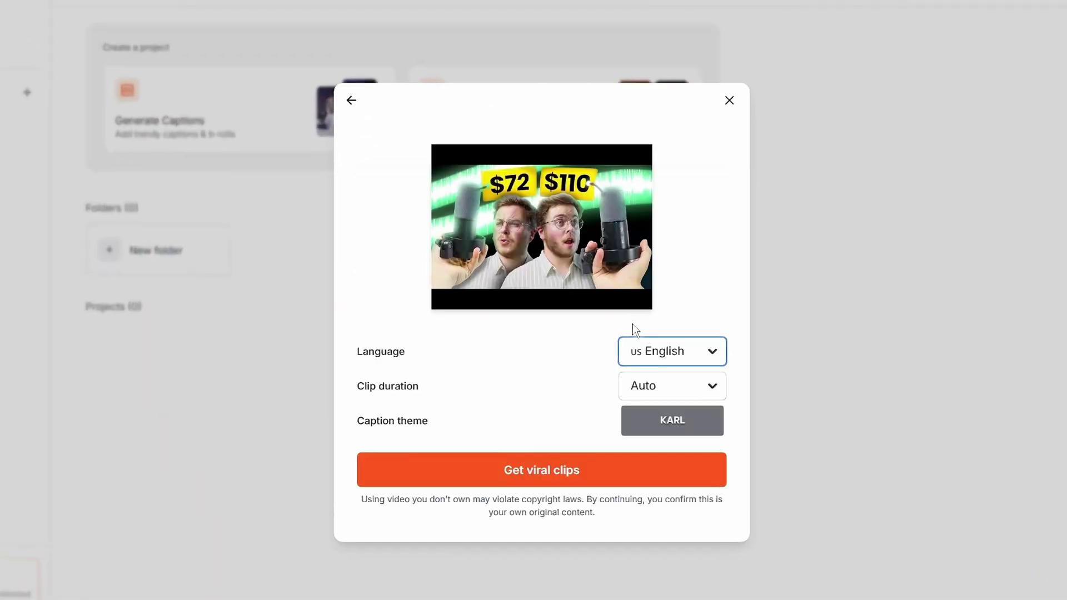
pyautogui.click(638, 423)
pyautogui.scroll(-2, 477, 353)
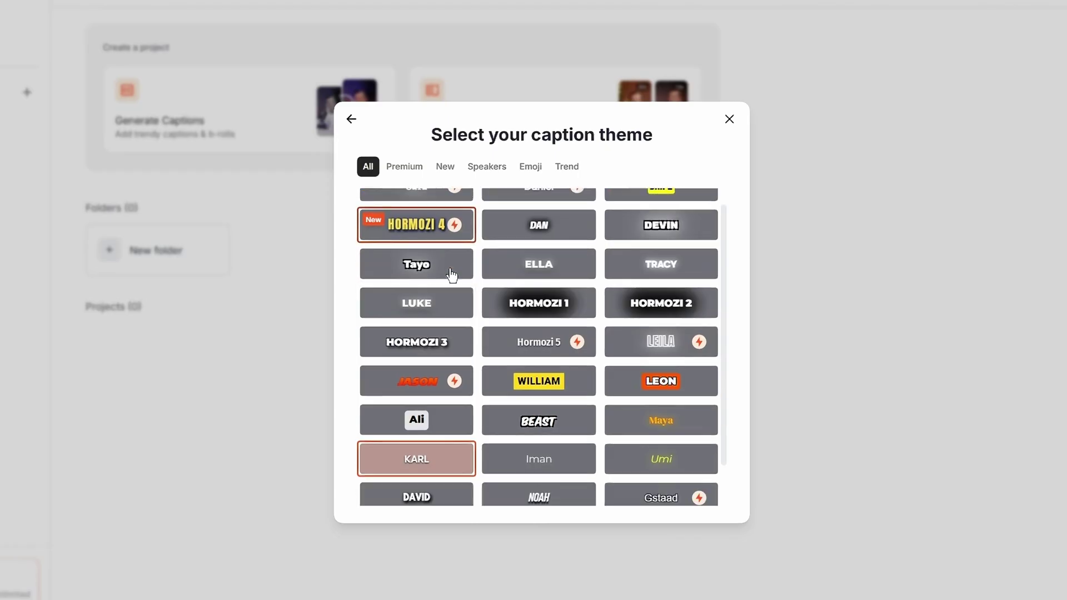
pyautogui.click(539, 402)
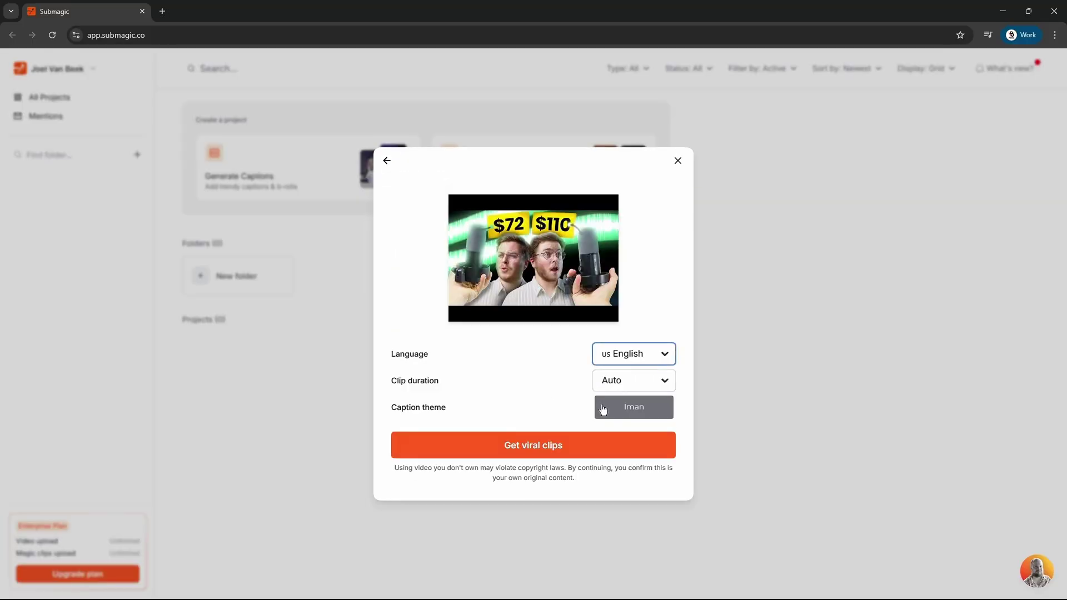
pyautogui.click(542, 451)
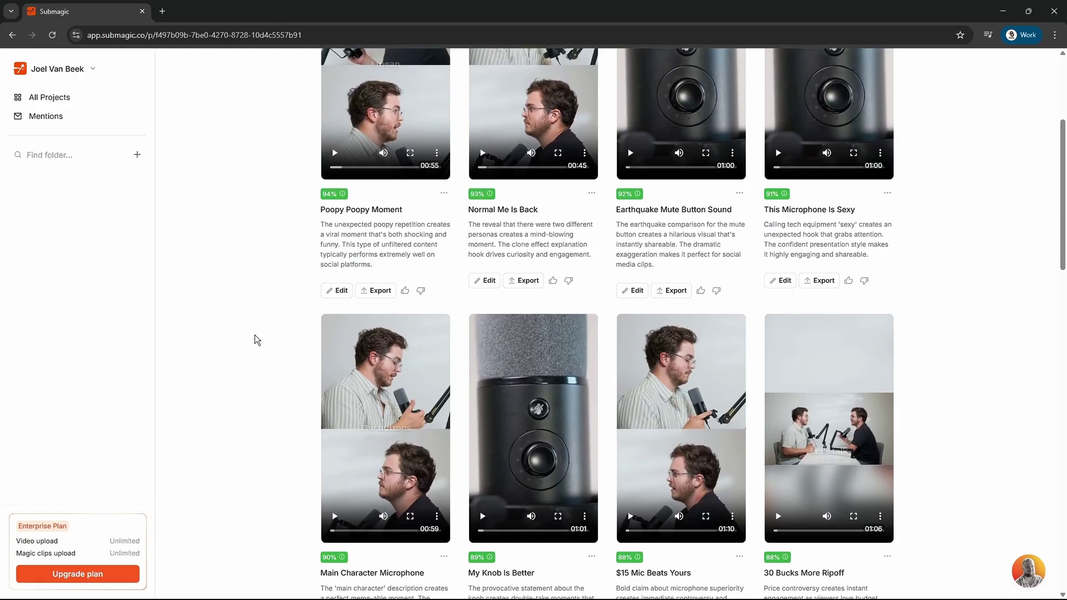
# Step: Scroll through the generated clips and check a virality score badge
pyautogui.scroll(-4, 254, 340)
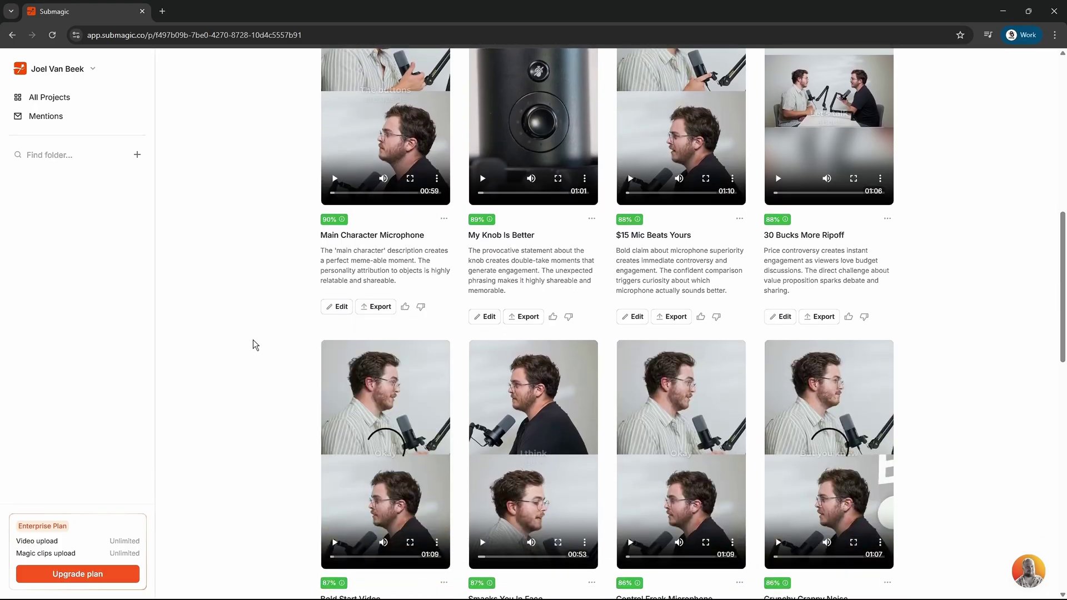
pyautogui.scroll(10, 342, 421)
pyautogui.moveTo(342, 421)
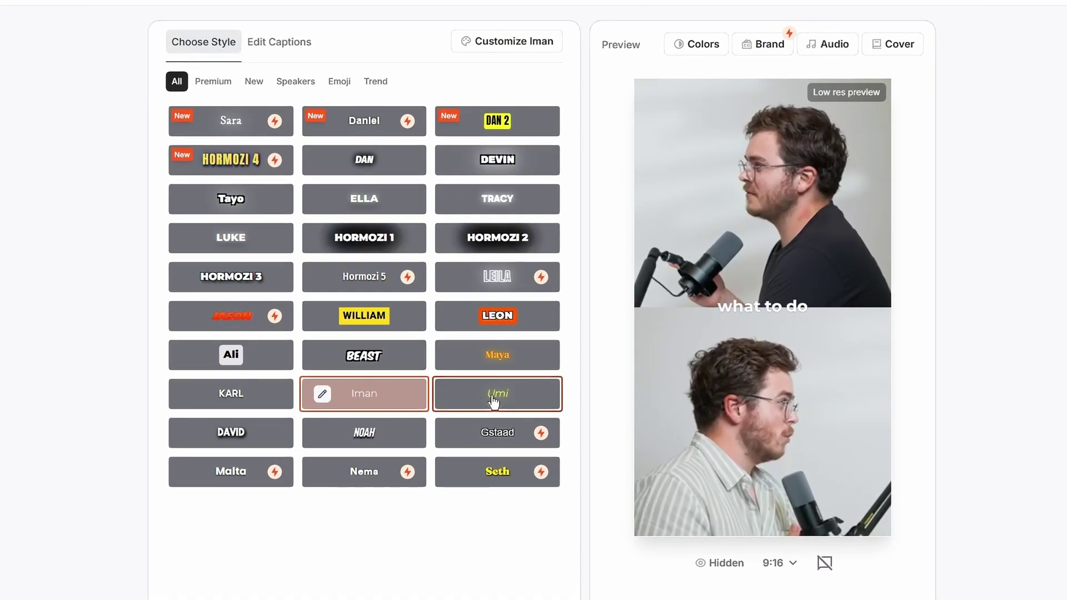
# Step: Apply the Beast caption style with a Large stroke weight to the Poopy Poopy Moment clip
pyautogui.click(388, 345)
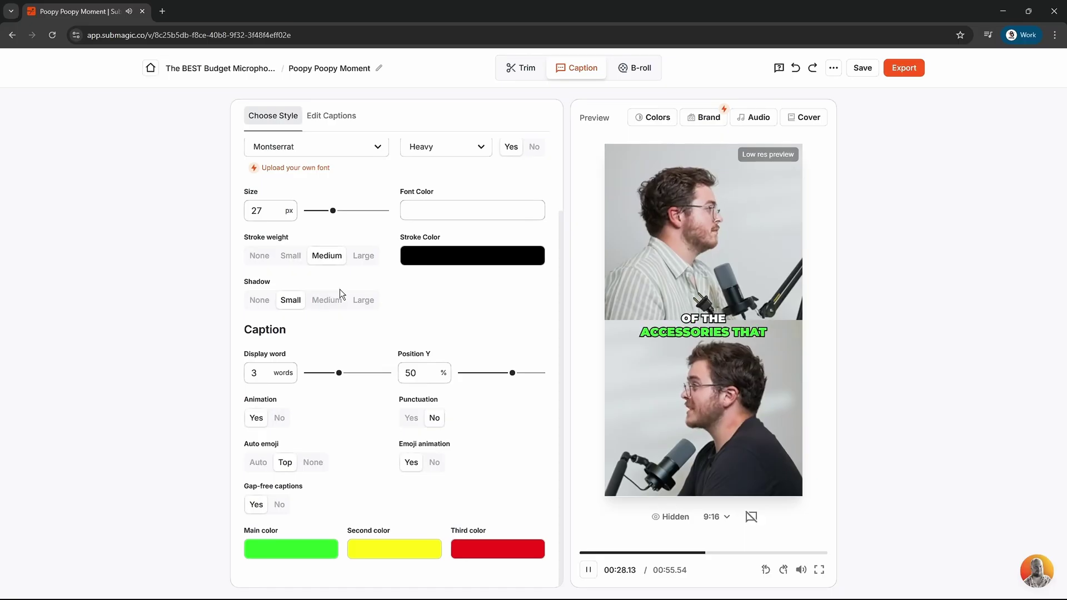
pyautogui.click(363, 256)
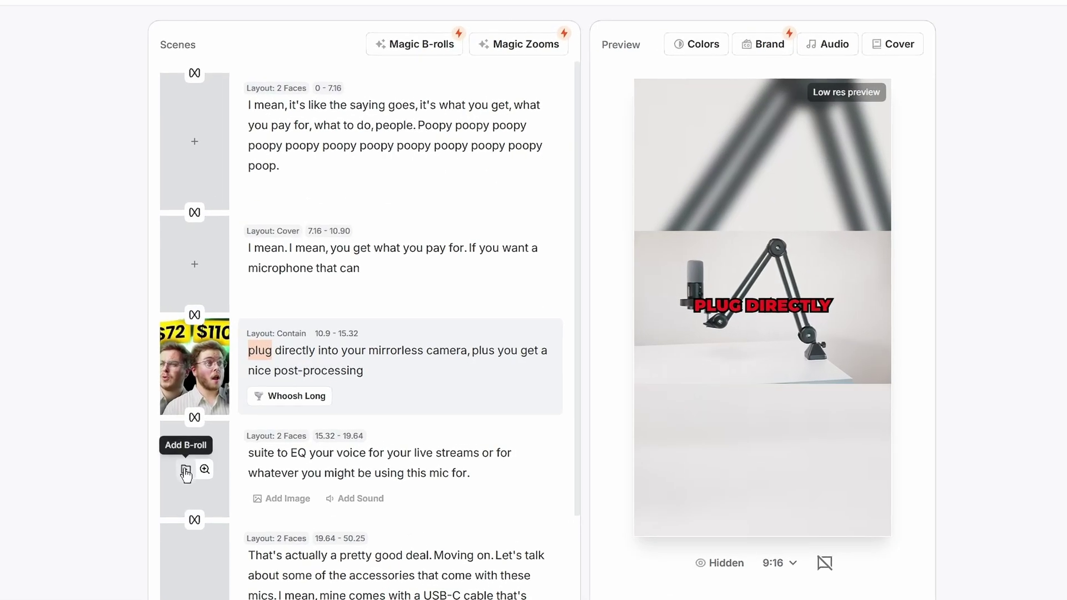
# Step: Insert the stock woman-at-microphone clip over the EQ scene with a Camera Roll transition and whoosh sound
pyautogui.click(247, 449)
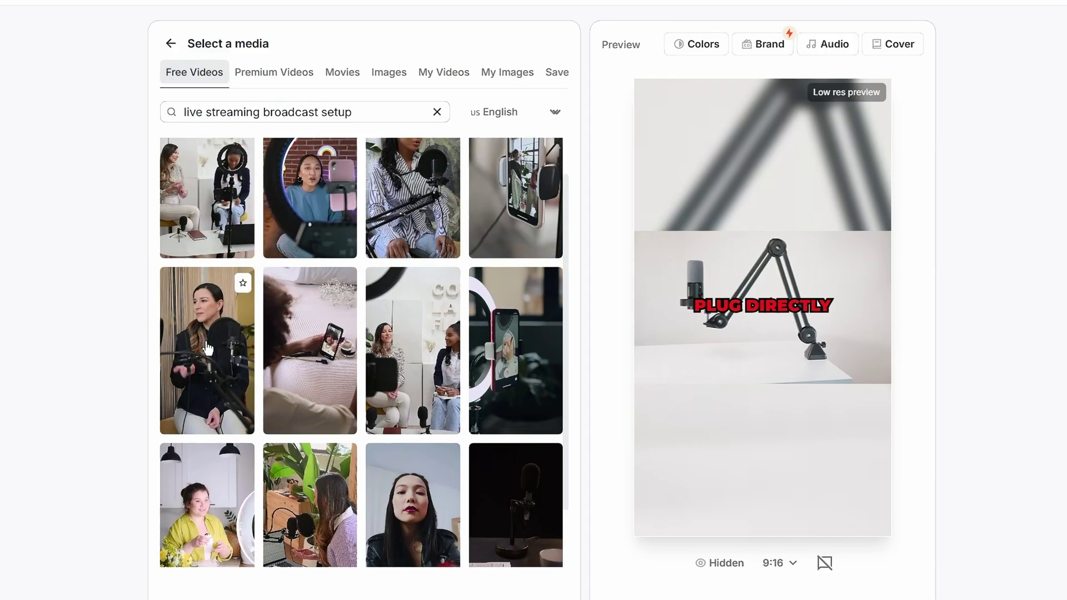
pyautogui.click(207, 348)
pyautogui.scroll(2, 185, 401)
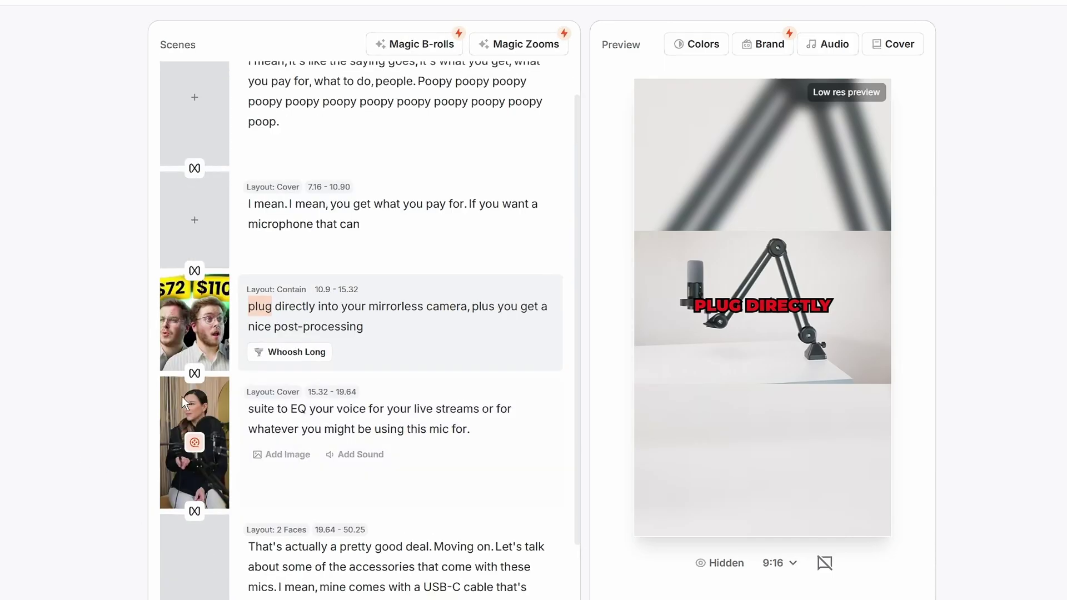
pyautogui.click(195, 374)
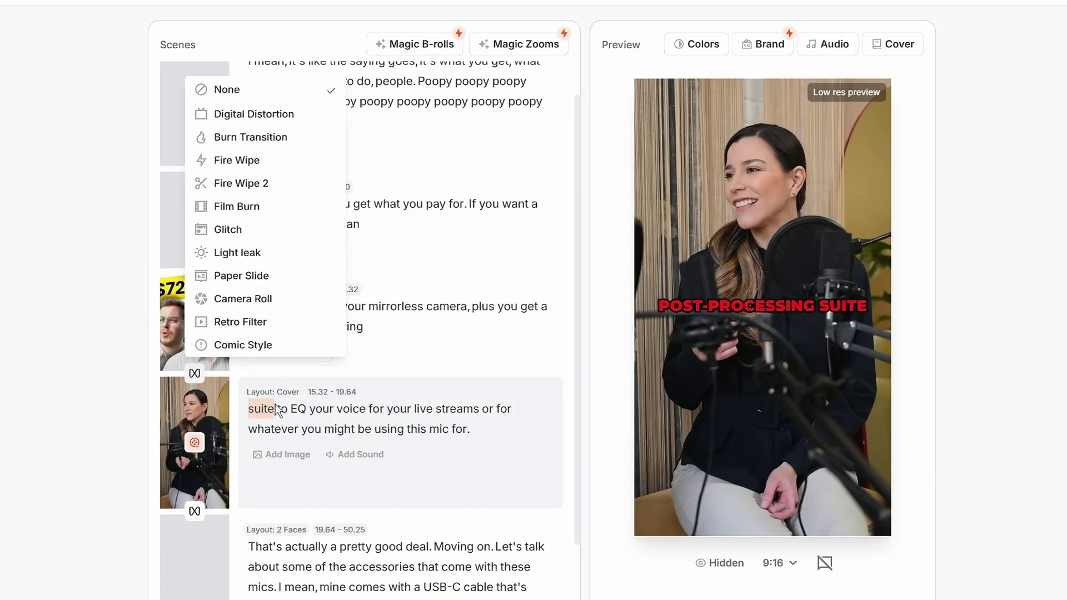
pyautogui.click(250, 307)
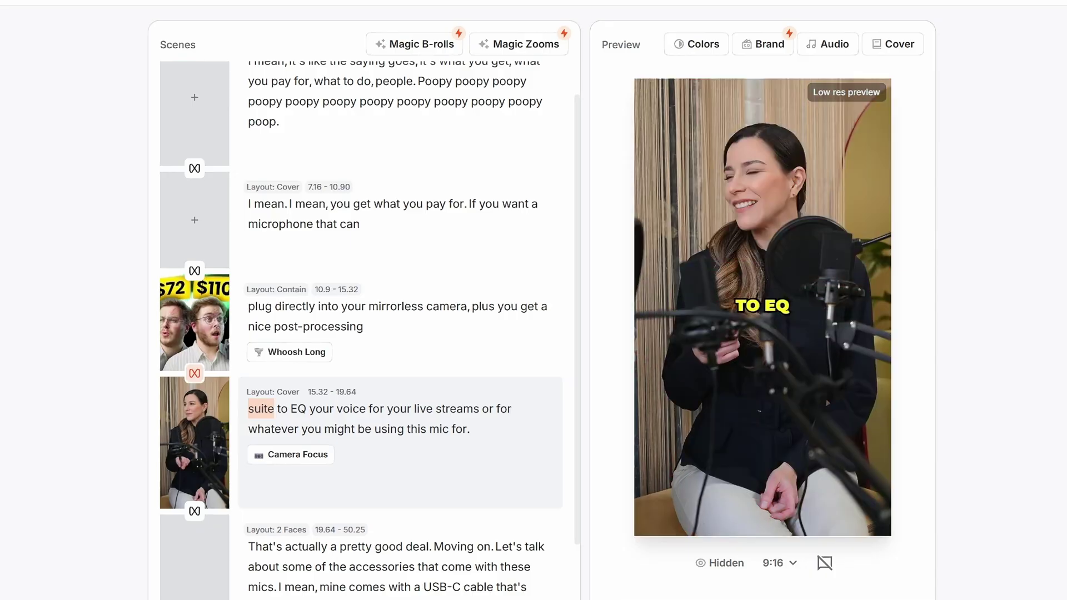
pyautogui.click(306, 356)
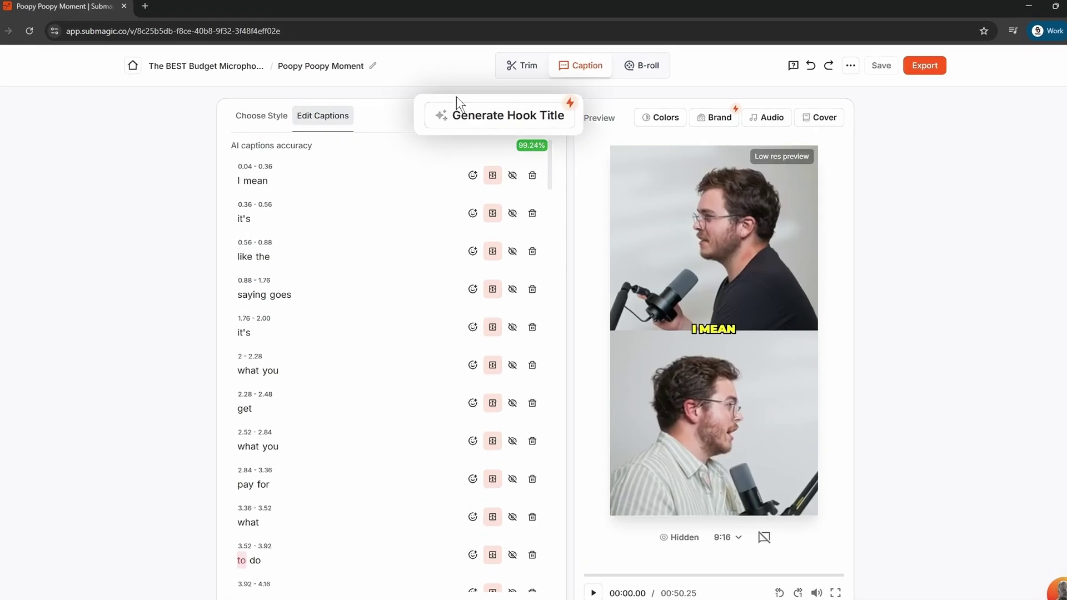
# Step: Generate an AI hook title for the clip, then regenerate it with new wording
pyautogui.click(461, 119)
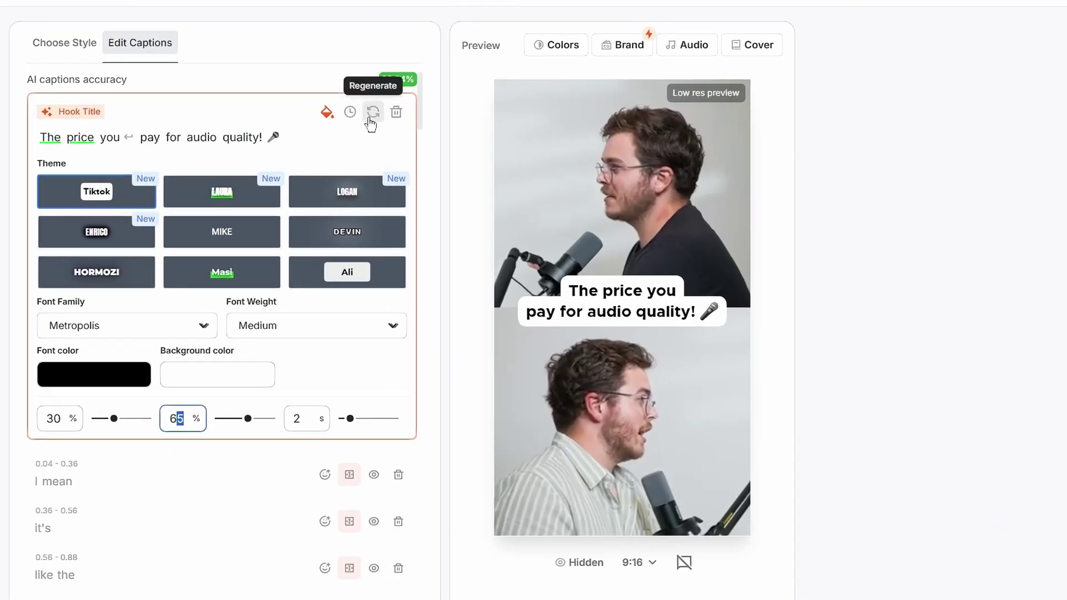
pyautogui.click(511, 169)
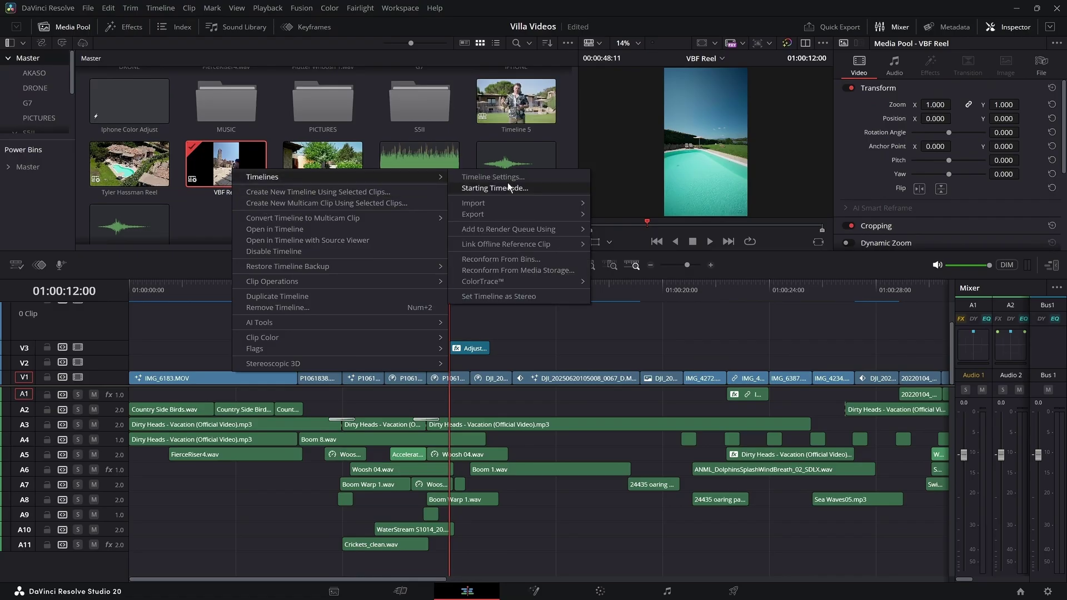
# Step: Pick 2160 x 3840 Ultra HD for VBF Reel, then select the V2 and V3 adjustment clips
pyautogui.click(506, 178)
pyautogui.click(528, 240)
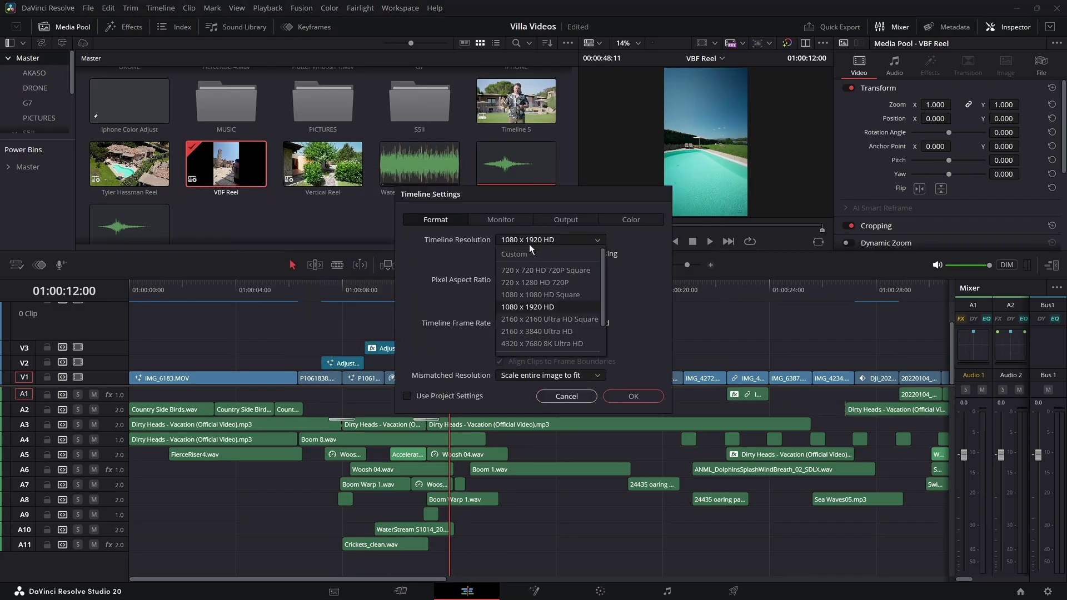
pyautogui.click(542, 331)
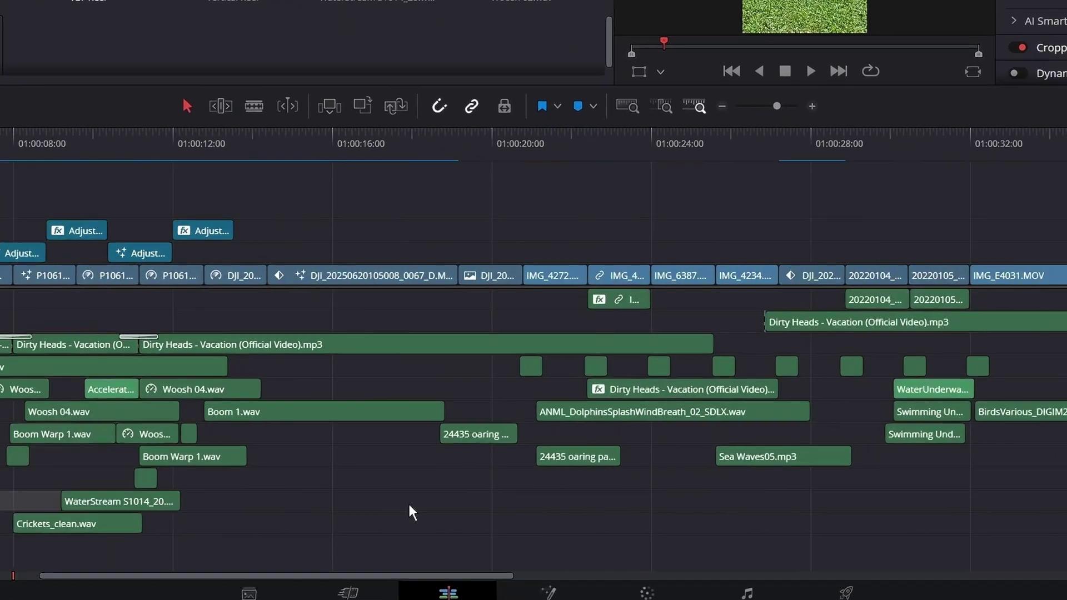
pyautogui.hscroll(10, 441, 535)
pyautogui.hscroll(-10, 310, 505)
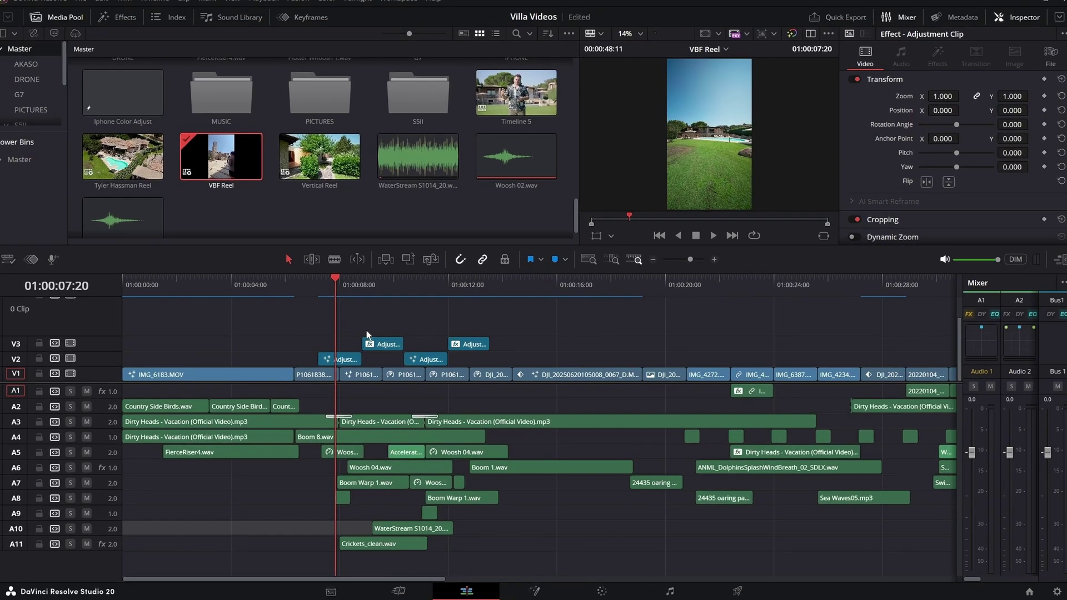
pyautogui.click(266, 255)
pyautogui.click(392, 348)
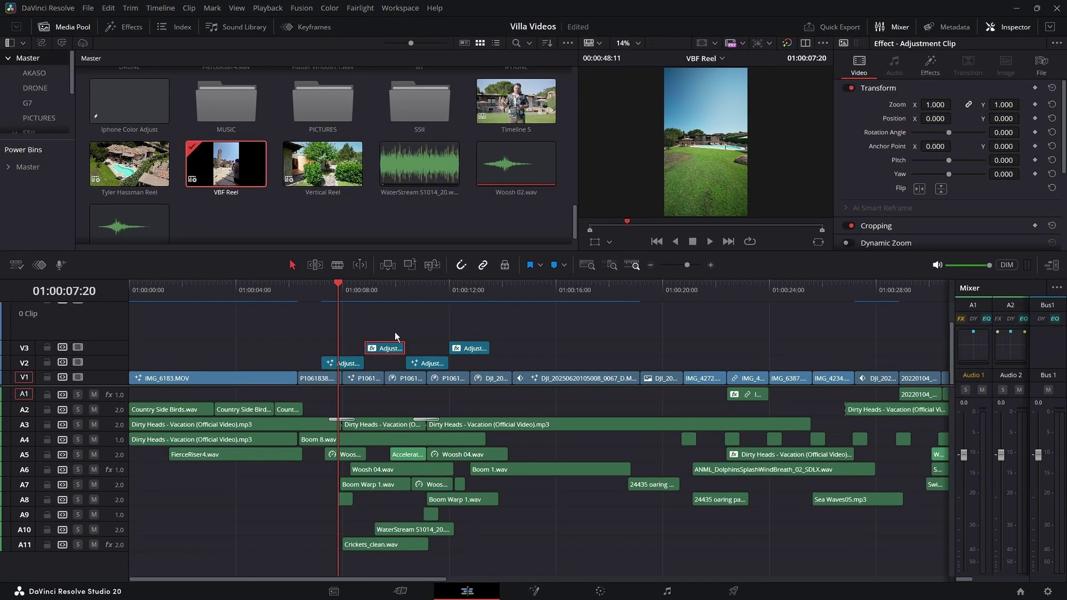
# Step: Reopen the VBF Reel timeline settings and apply 2160 x 3840 Ultra HD resolution
pyautogui.rightClick(244, 185)
pyautogui.moveTo(262, 177)
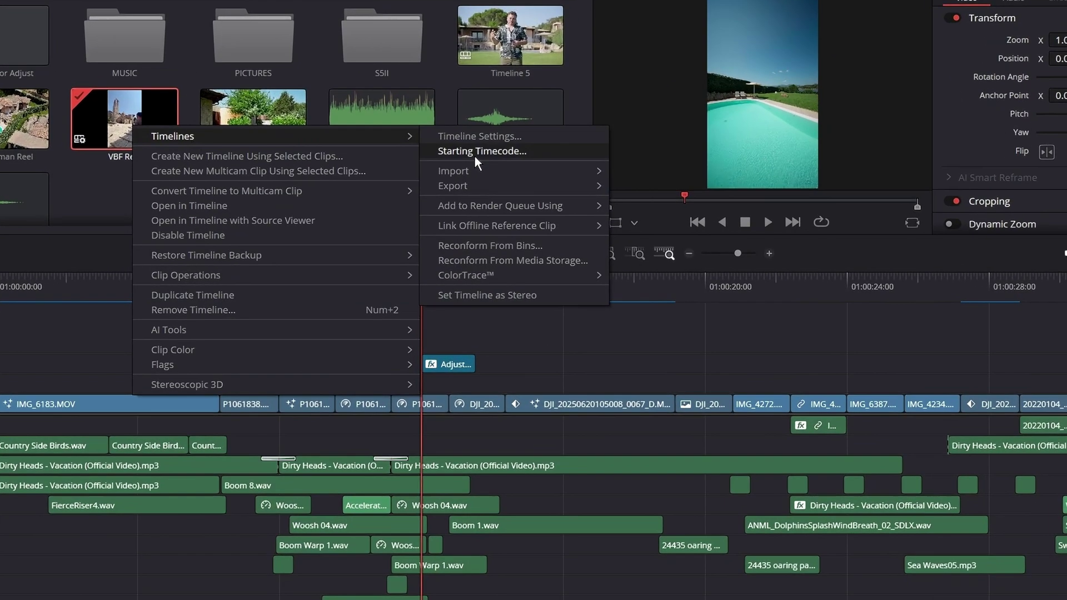
pyautogui.click(507, 181)
pyautogui.click(528, 221)
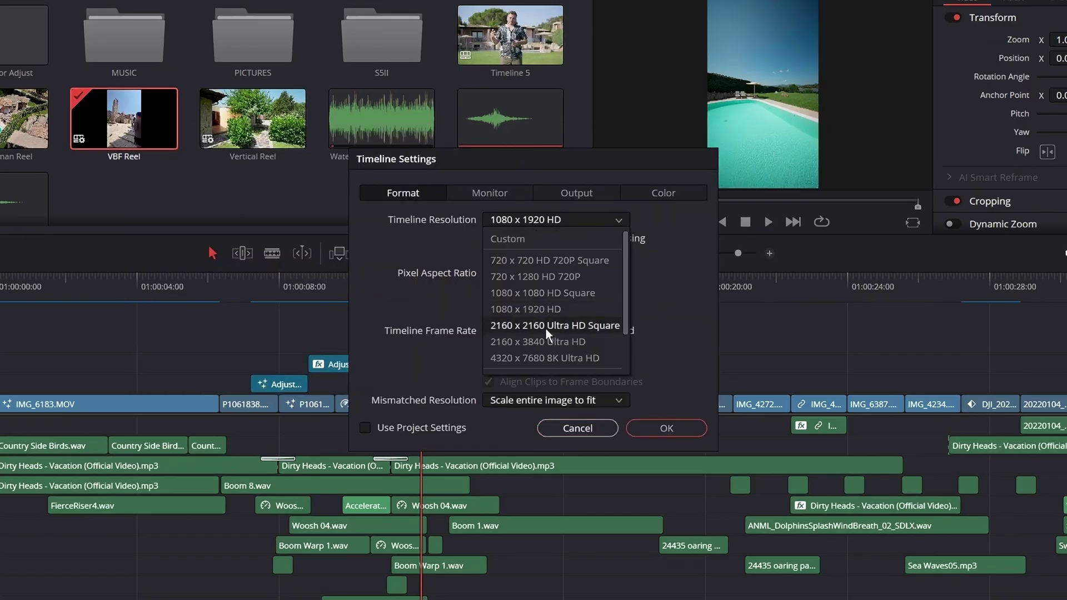
pyautogui.click(554, 341)
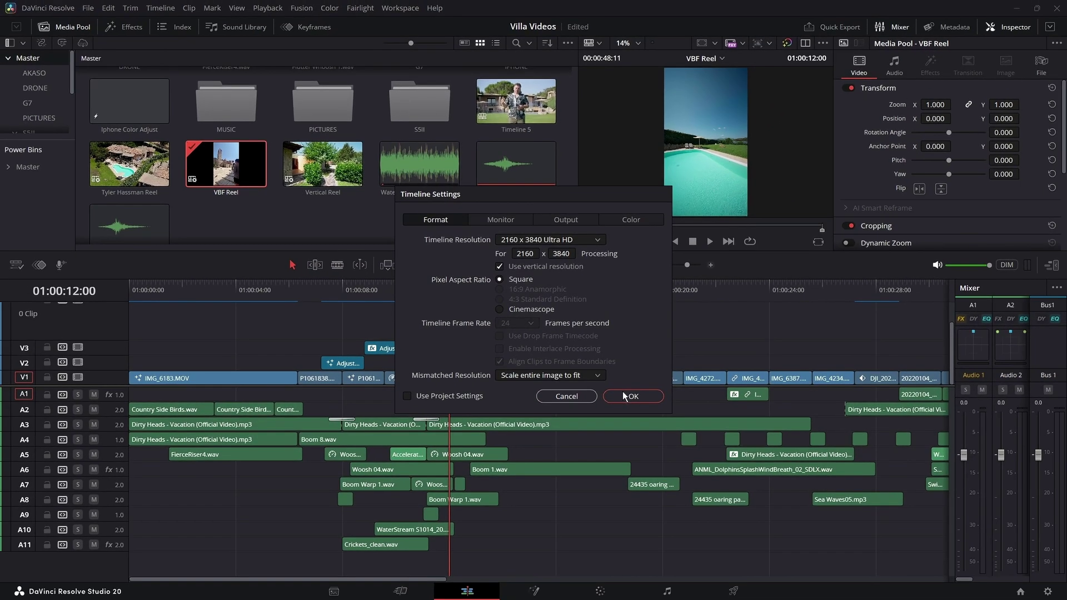
pyautogui.click(622, 395)
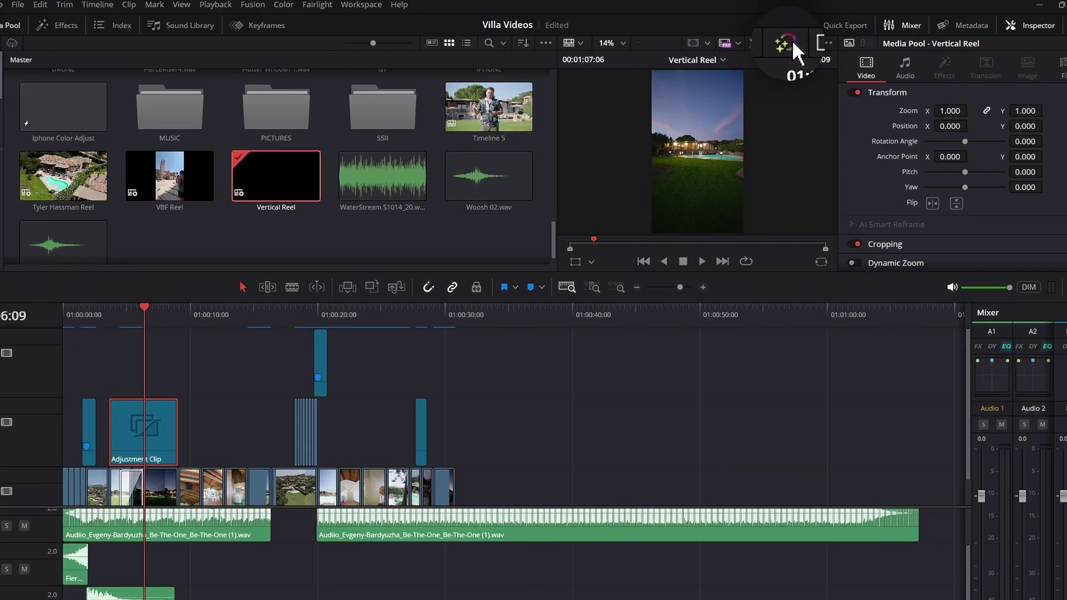
# Step: Turn on Bypass Color Grades and Fusion Effects for the Vertical Reel timeline
pyautogui.click(792, 40)
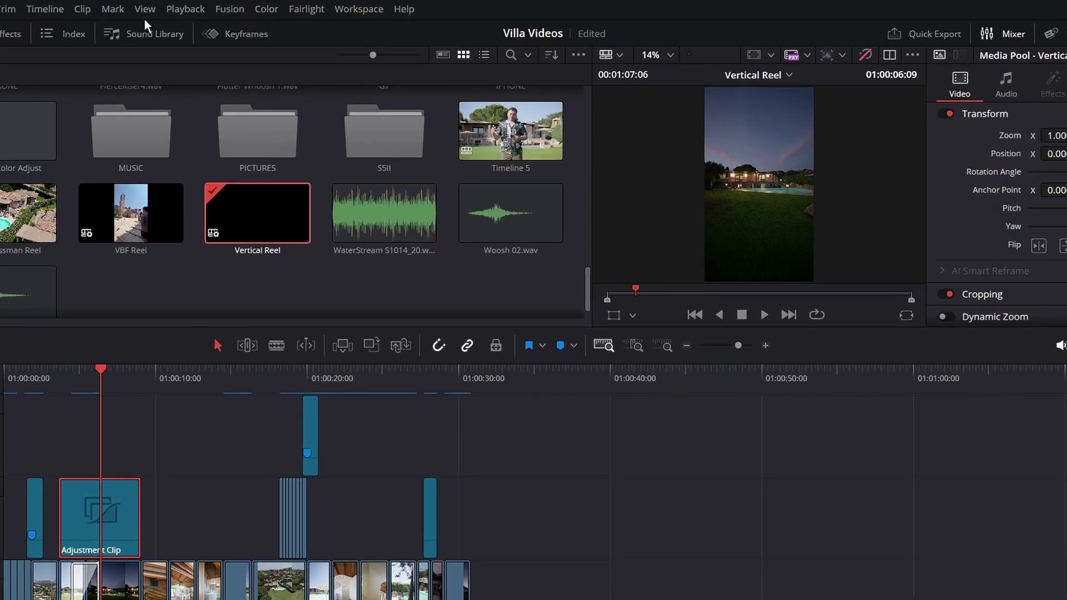
# Step: Give the Vertical Reel timeline a new resolution through its Timeline Settings
pyautogui.click(268, 8)
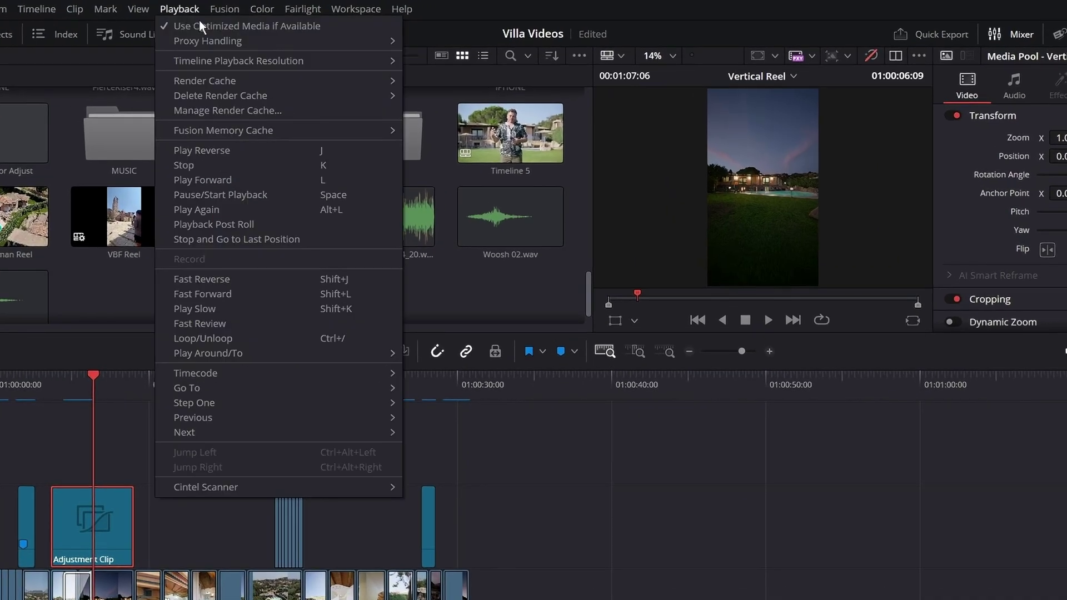
pyautogui.moveTo(255, 78)
pyautogui.click(433, 82)
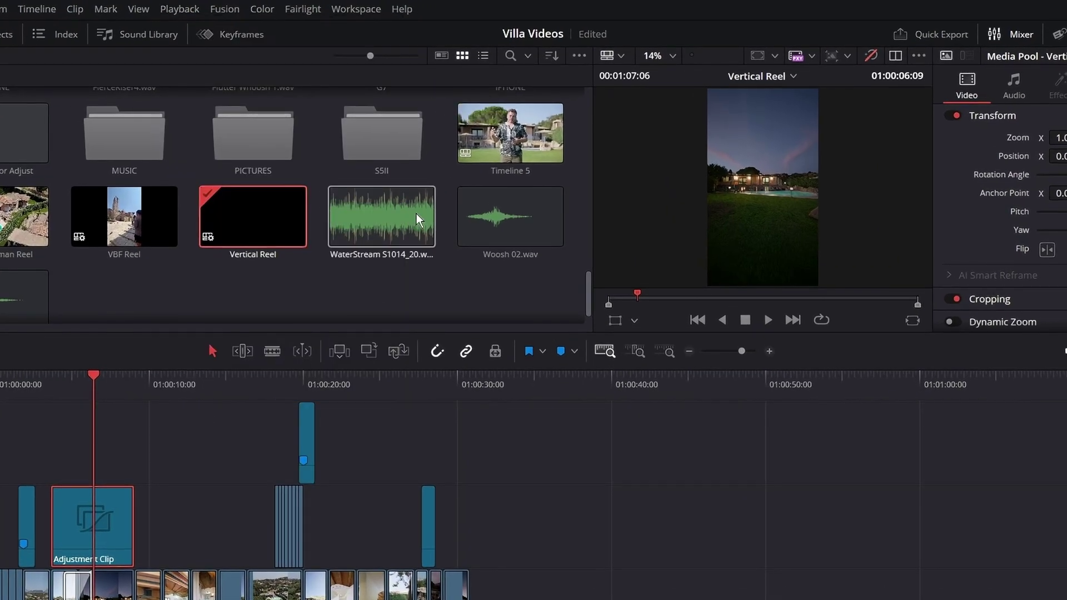
pyautogui.rightClick(261, 233)
pyautogui.moveTo(385, 244)
pyautogui.click(581, 184)
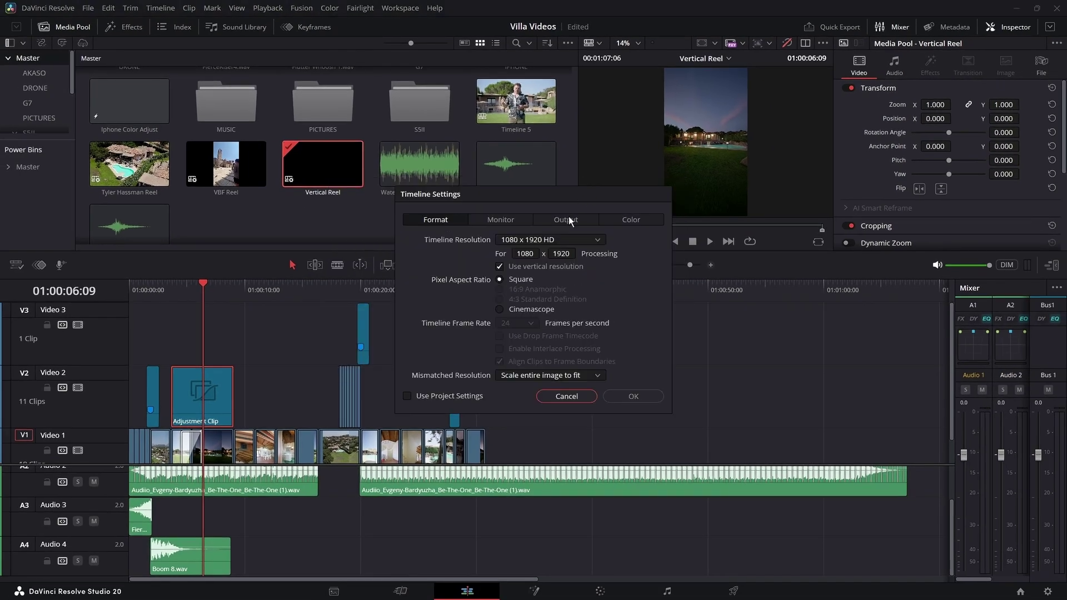
pyautogui.click(538, 242)
pyautogui.click(529, 335)
pyautogui.click(618, 396)
# Step: Scrub the timeline to test playback and switch the render cache mode to Smart
pyautogui.moveTo(257, 314); pyautogui.dragTo(295, 313)
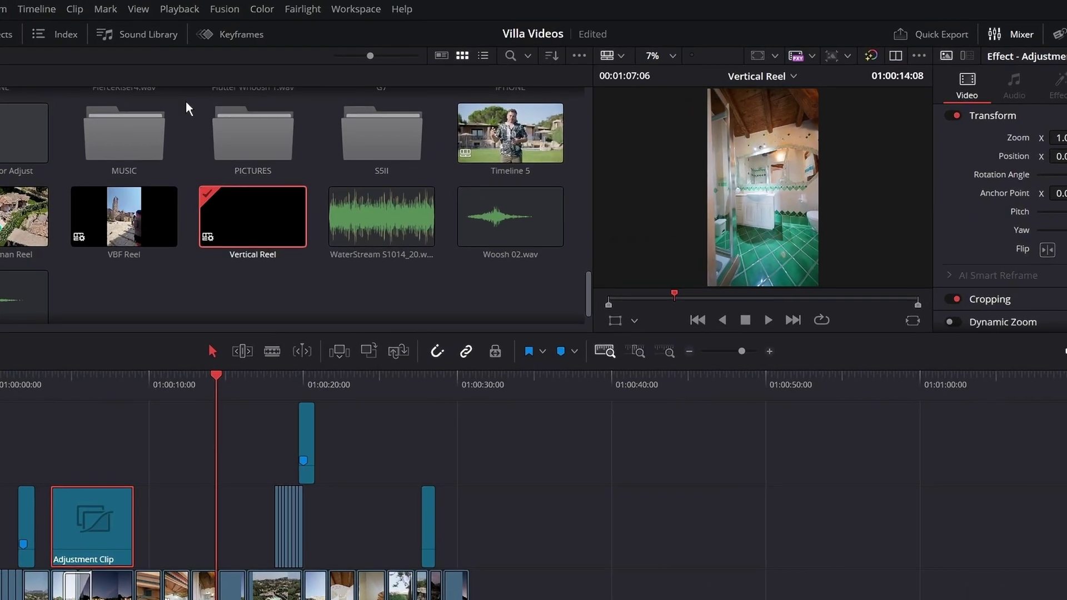
pyautogui.click(180, 9)
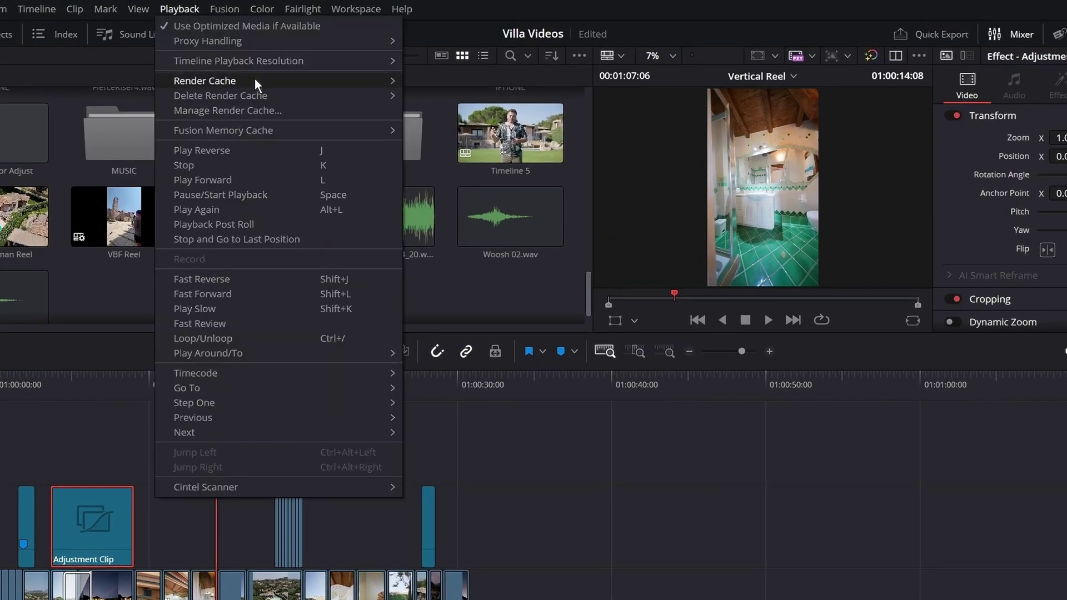
pyautogui.click(425, 96)
pyautogui.click(695, 516)
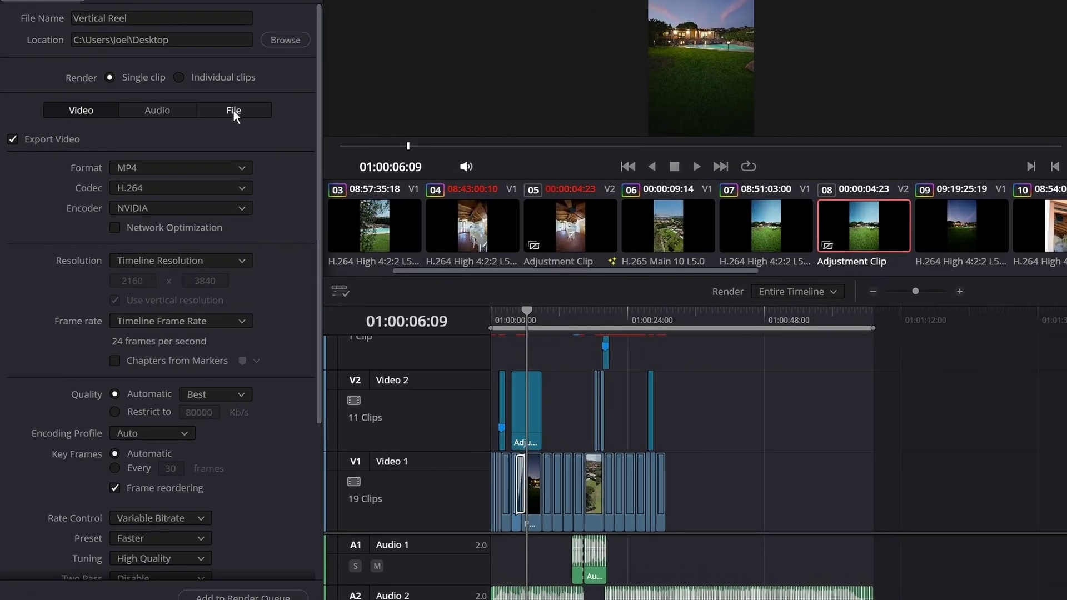
# Step: Limit the Vertical Reel render speed to 75
pyautogui.click(233, 110)
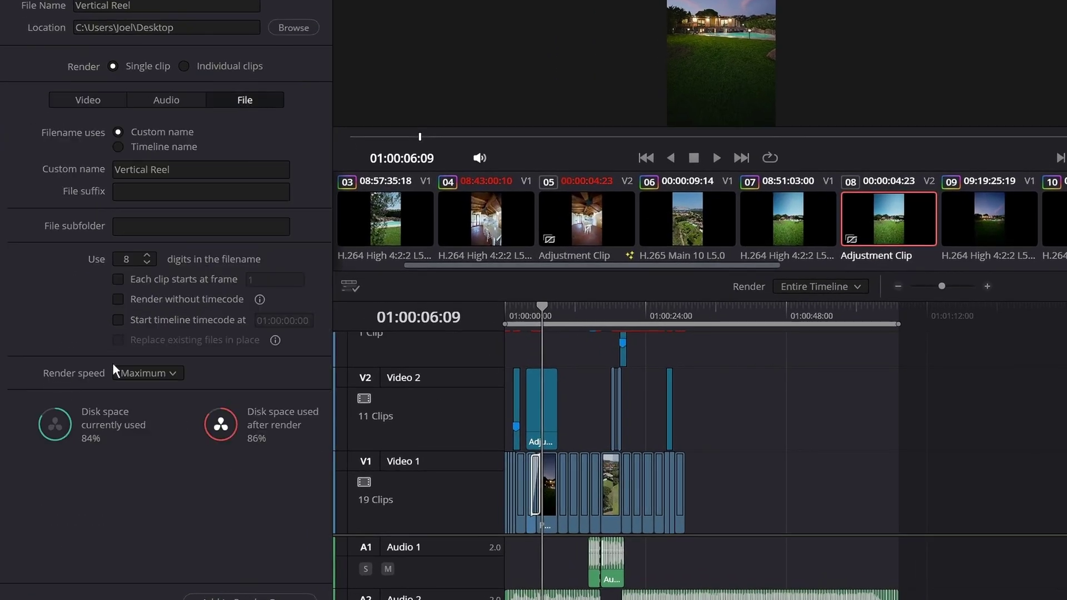
pyautogui.click(129, 374)
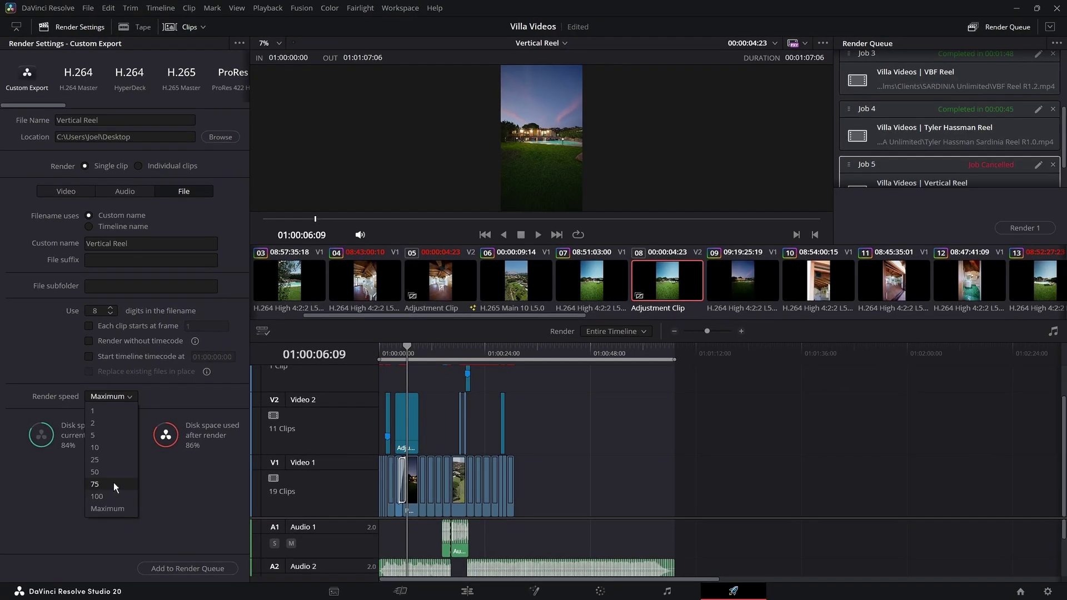
pyautogui.click(151, 488)
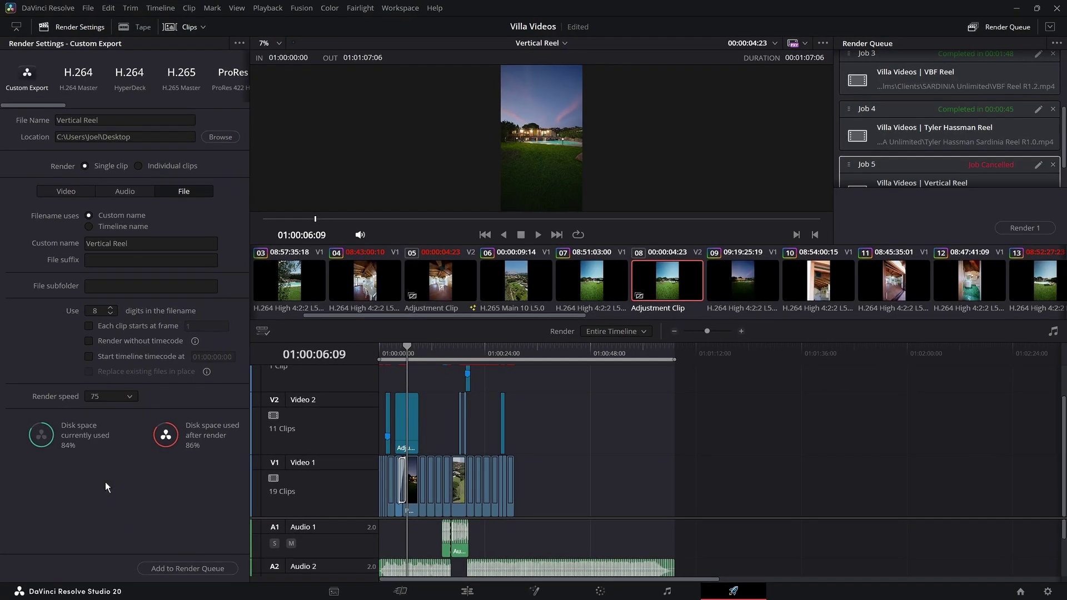
# Step: Queue the Vertical Reel export, overwriting the existing file, start rendering, then stop Job 6
pyautogui.click(179, 570)
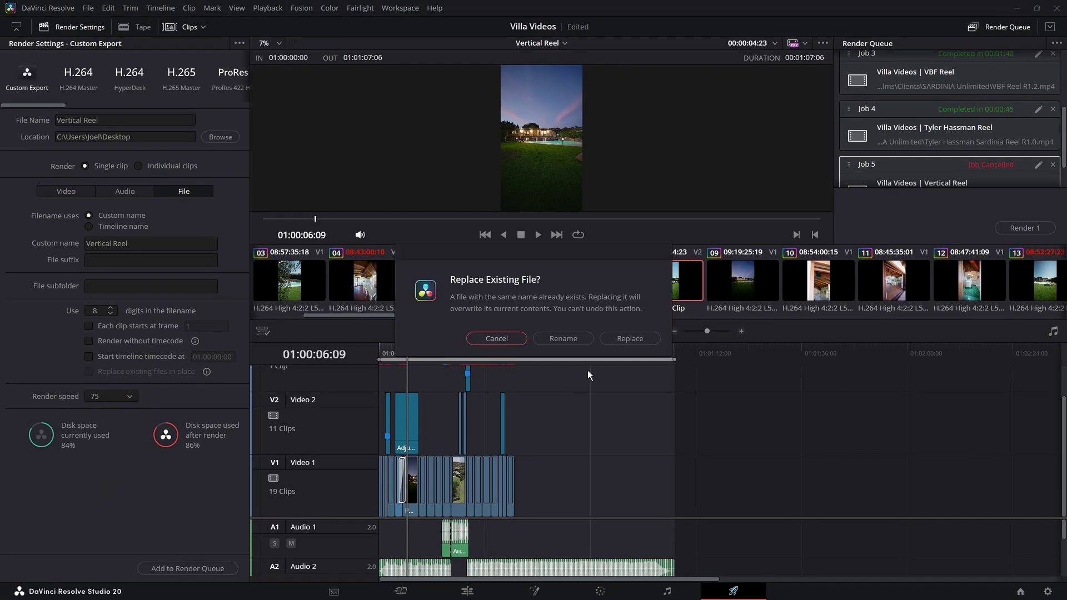
pyautogui.click(619, 337)
pyautogui.click(1009, 231)
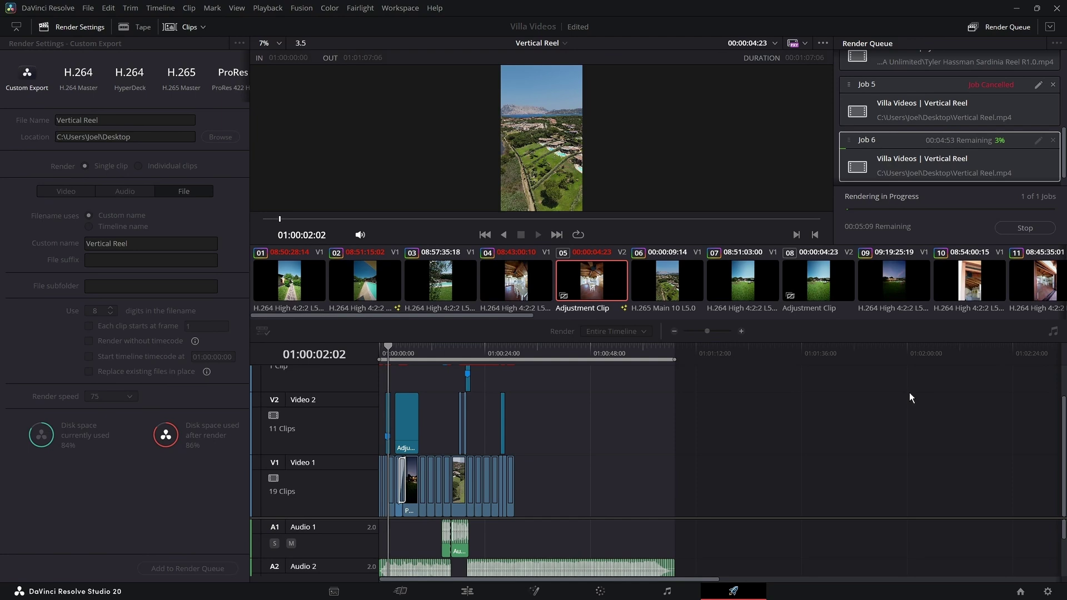
pyautogui.click(1035, 233)
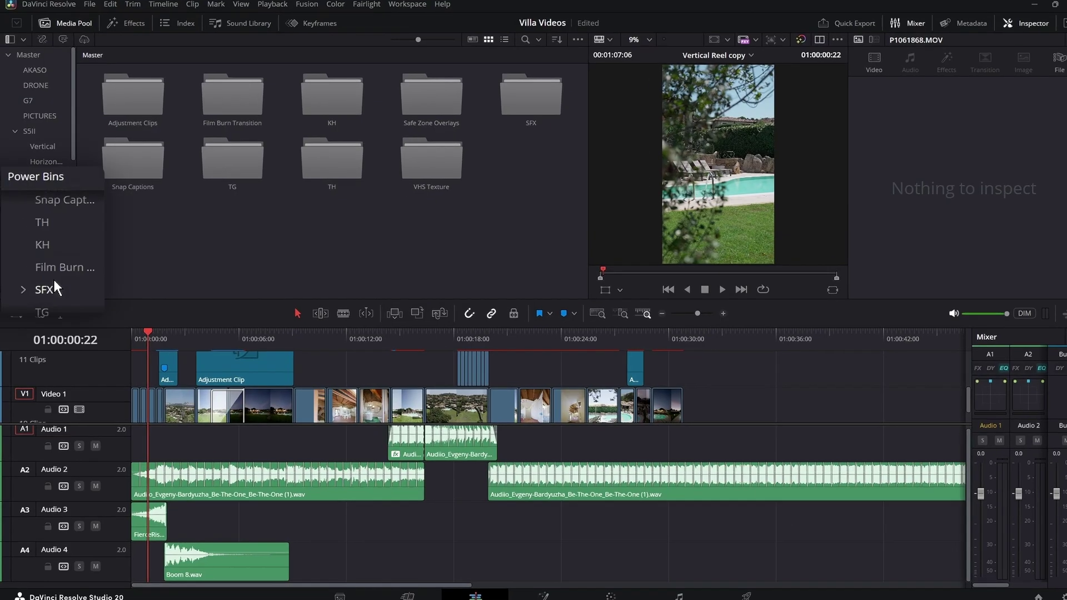
# Step: Browse the SFX power bin's ~Riser and ~Vehicle sound folders
pyautogui.click(52, 287)
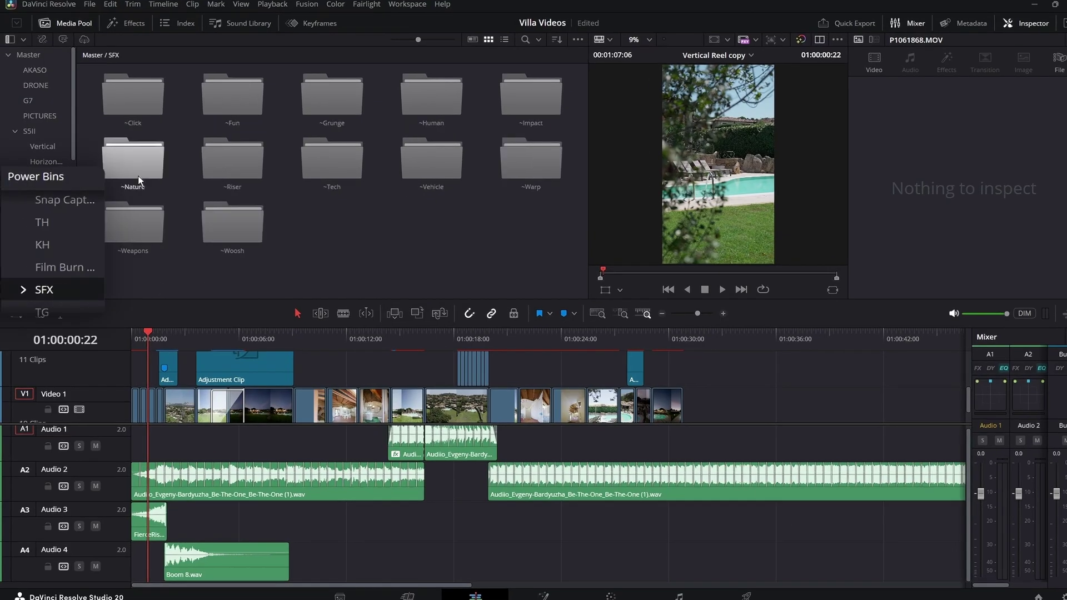
pyautogui.doubleClick(236, 165)
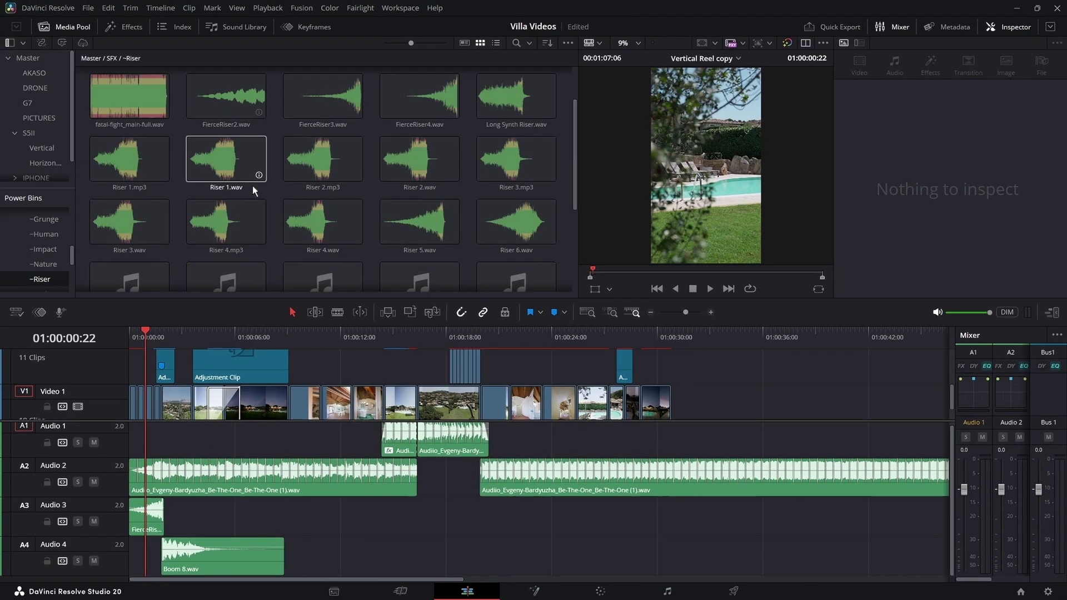
pyautogui.click(108, 57)
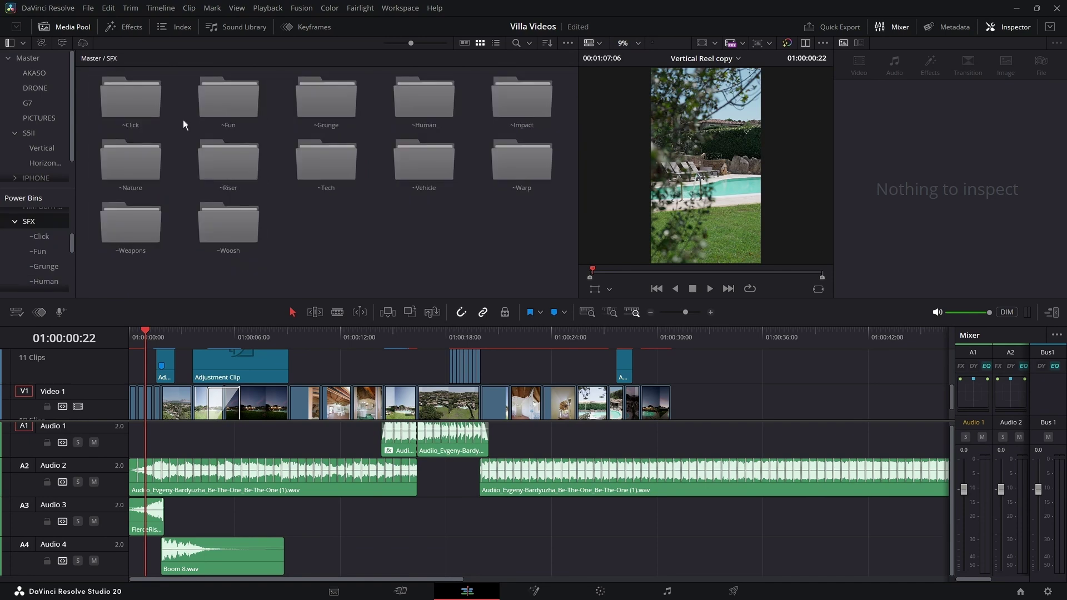
pyautogui.doubleClick(425, 162)
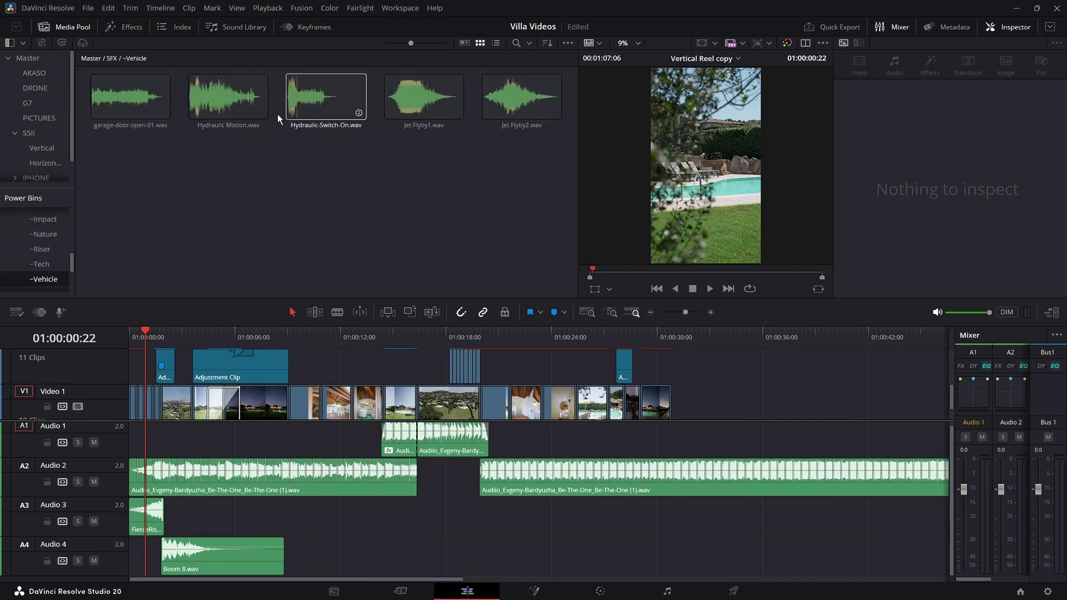
pyautogui.click(112, 58)
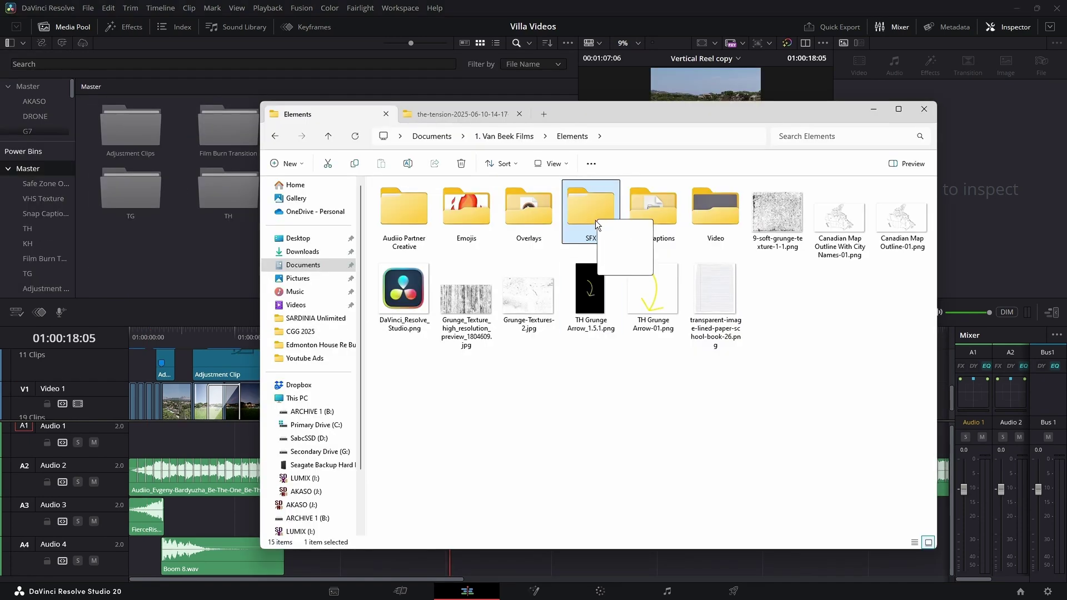
# Step: Drag the SFX folder from disk into Power Bins and open its ~Click folder
pyautogui.moveTo(595, 220); pyautogui.dragTo(28, 171)
pyautogui.click(28, 280)
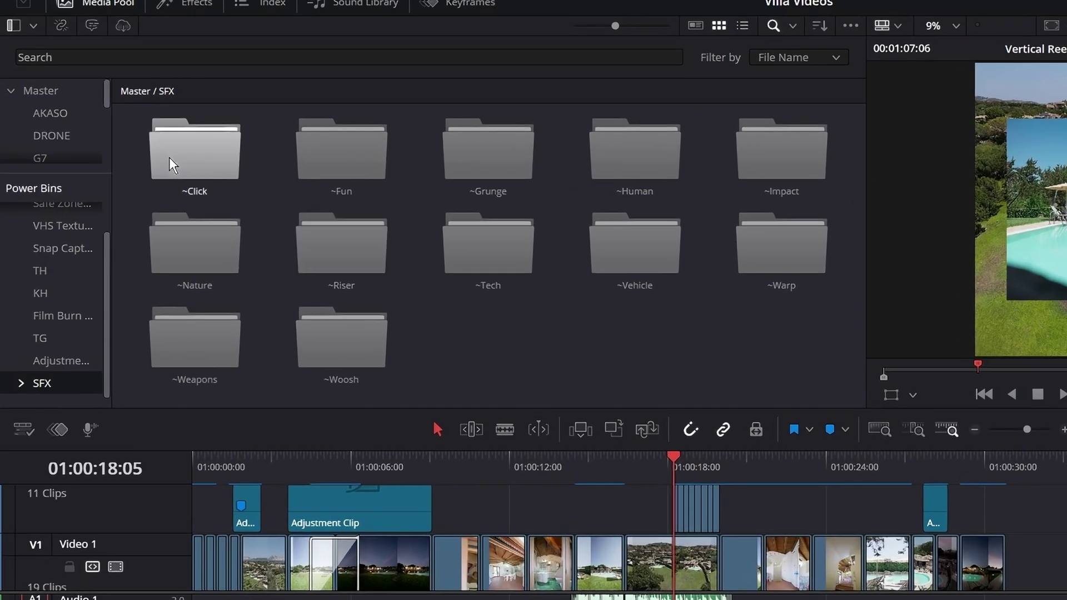
pyautogui.doubleClick(169, 158)
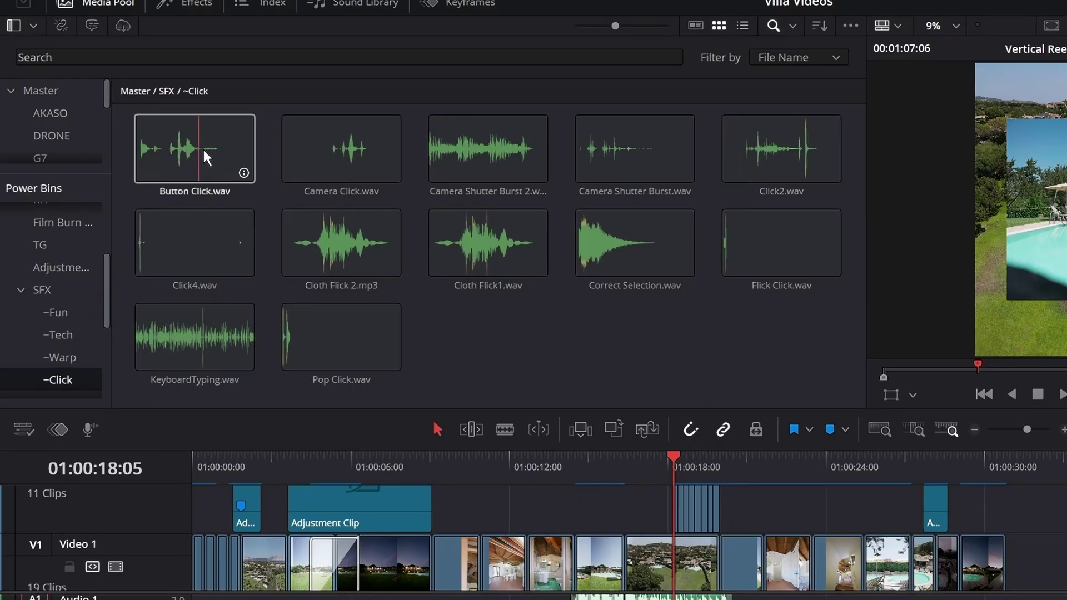
# Step: Browse ~Riser in the SFX power bin, return to Master, and open the search scope dropdown
pyautogui.click(41, 290)
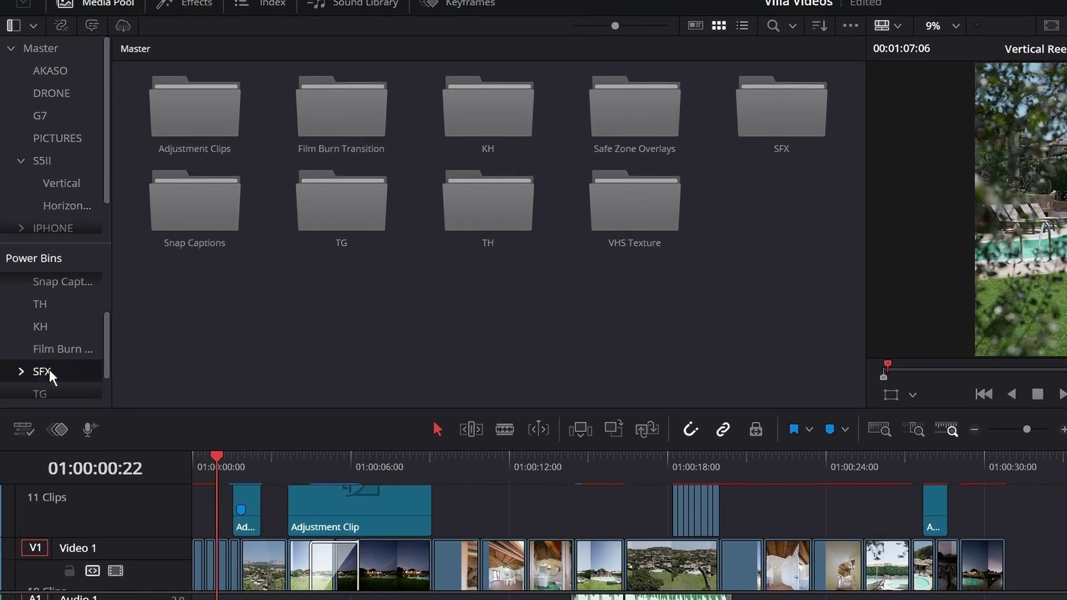
pyautogui.click(32, 274)
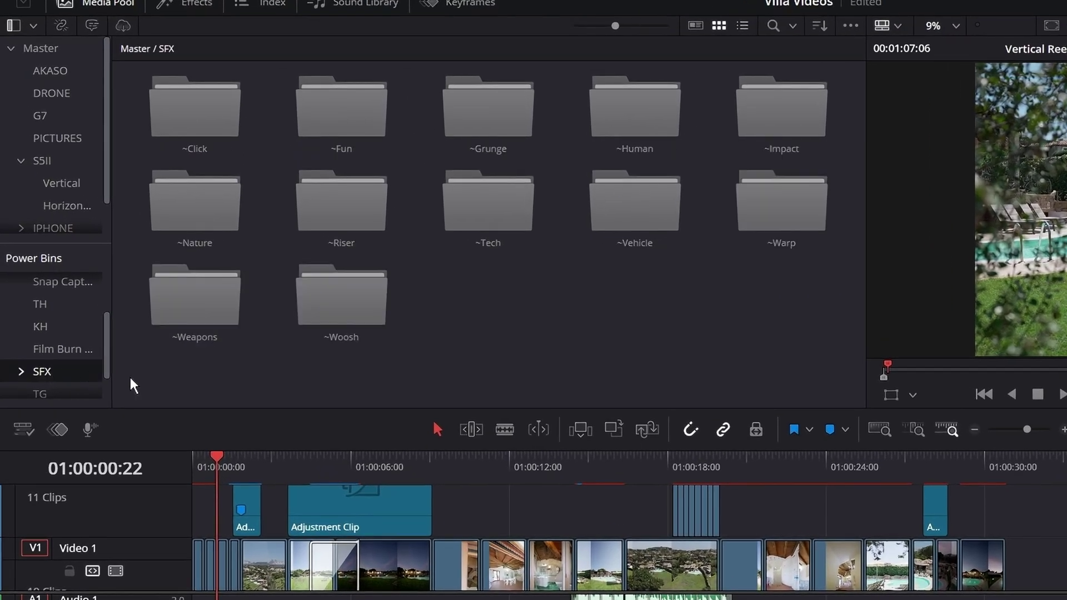
pyautogui.doubleClick(351, 210)
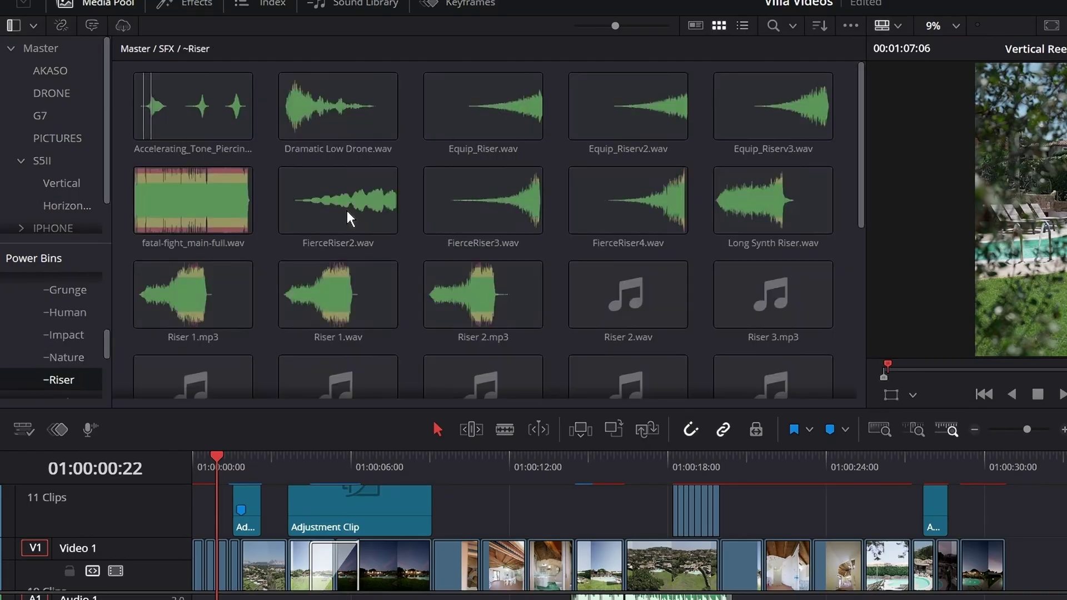
pyautogui.scroll(-2, 383, 227)
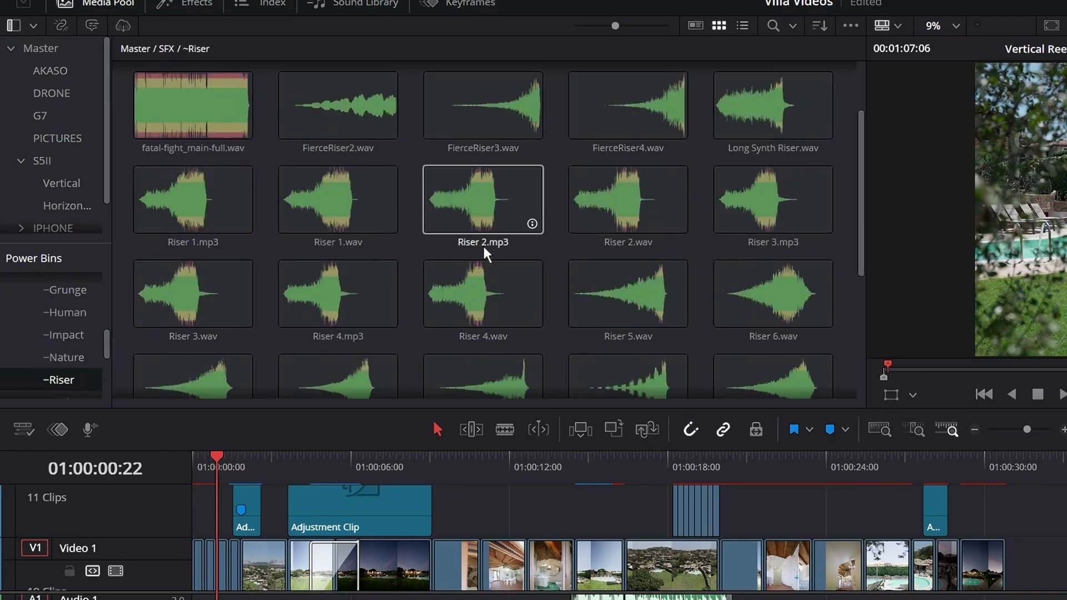
pyautogui.click(164, 49)
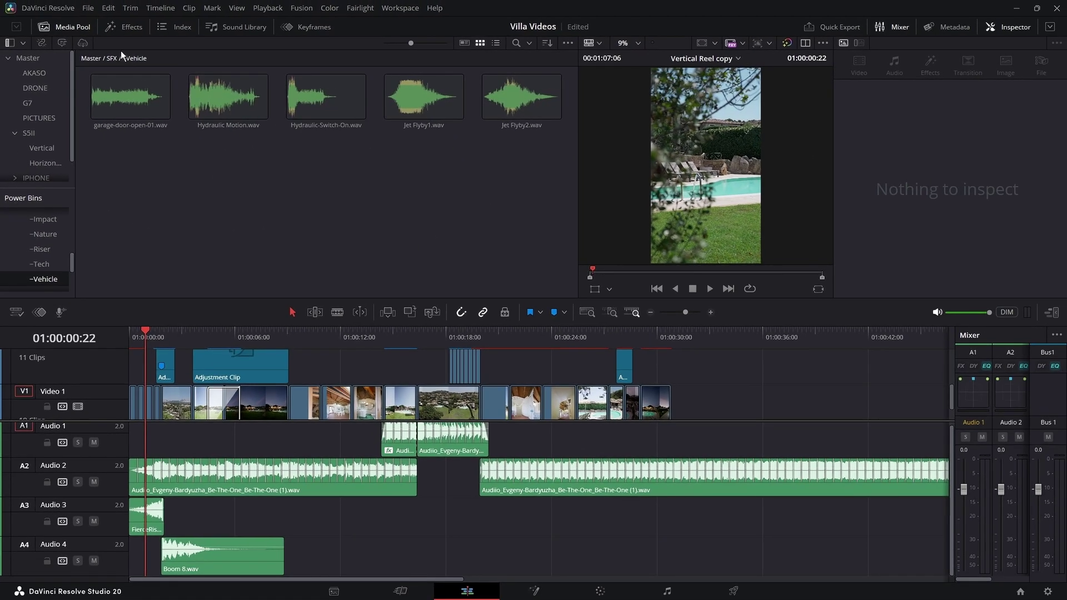
pyautogui.click(112, 58)
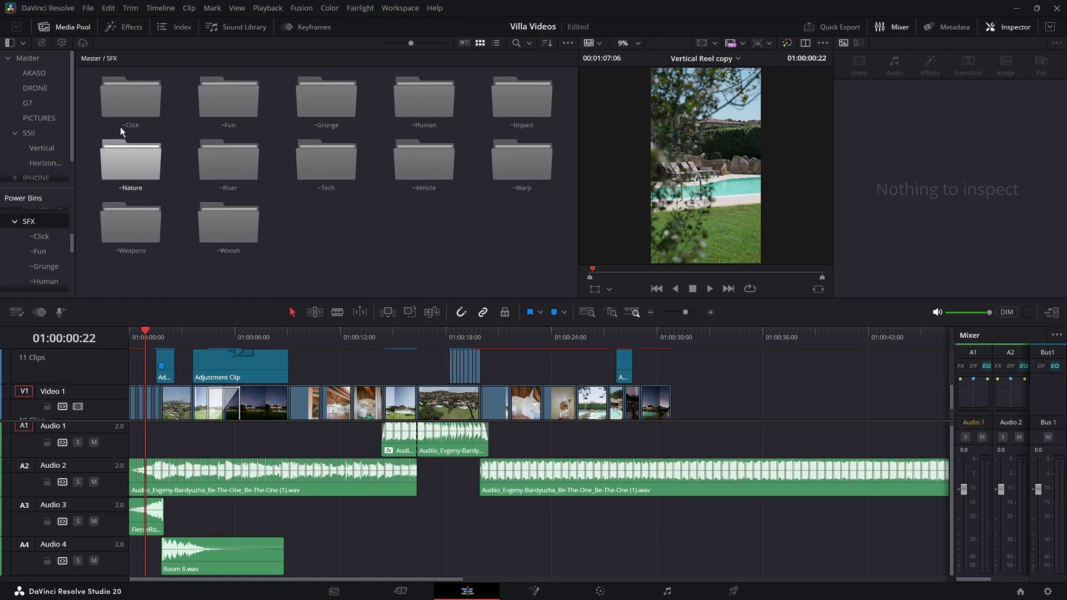
pyautogui.click(83, 59)
pyautogui.click(530, 42)
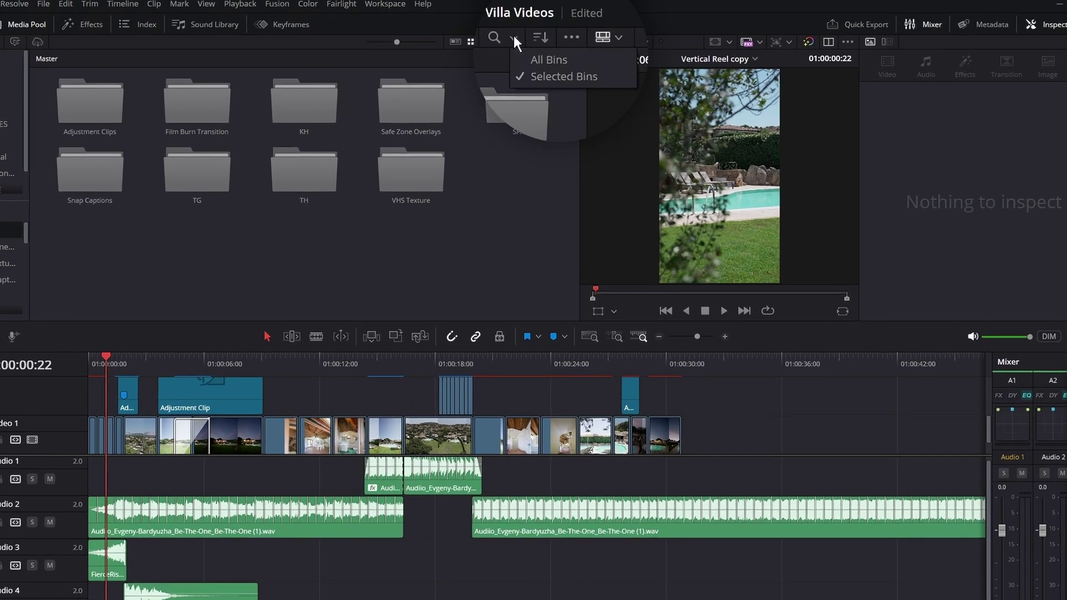
# Step: Search all bins for 'woosh' and place Reverb Woosh.wav on Audio 3
pyautogui.click(539, 56)
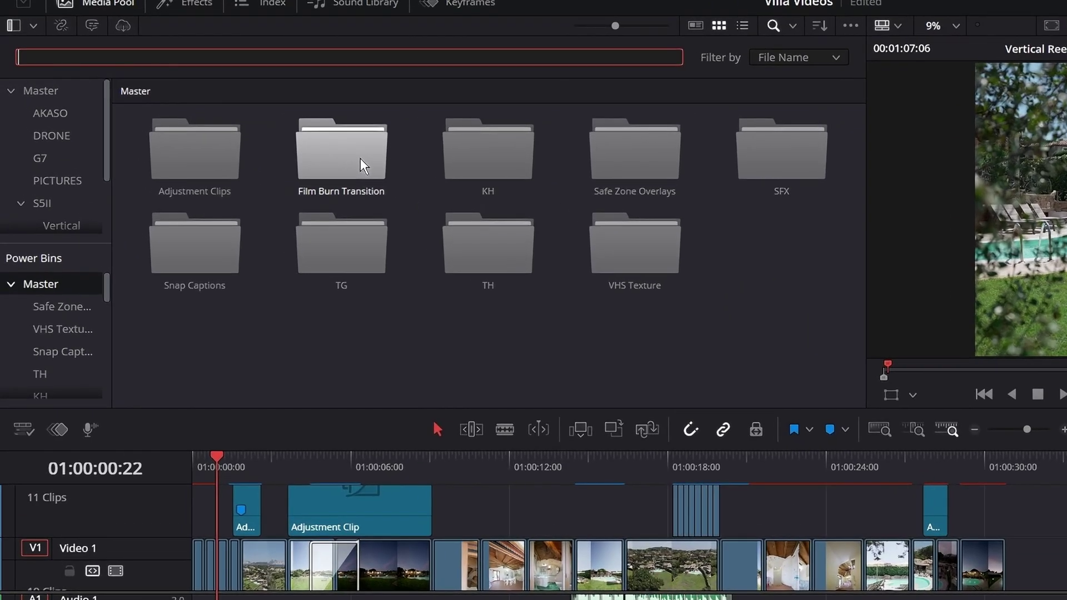
pyautogui.write('woosh')
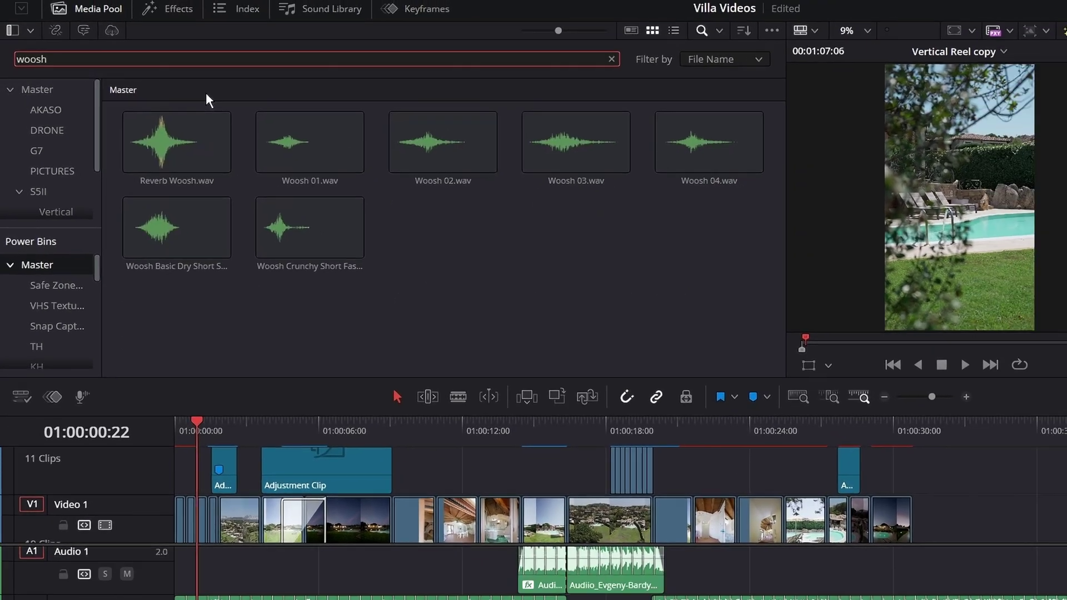
pyautogui.moveTo(177, 142); pyautogui.dragTo(383, 509)
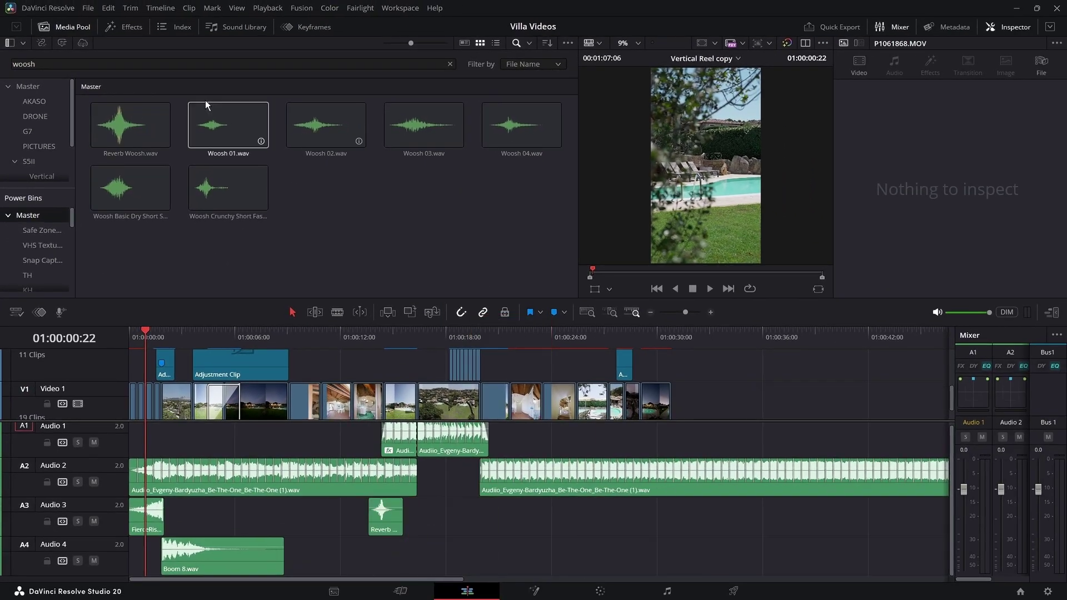
# Step: Search 'boo' and place Boom 2.wav on Audio 3 near 01:00:13
pyautogui.hotkey('ctrl', 'a')
pyautogui.write('boo')
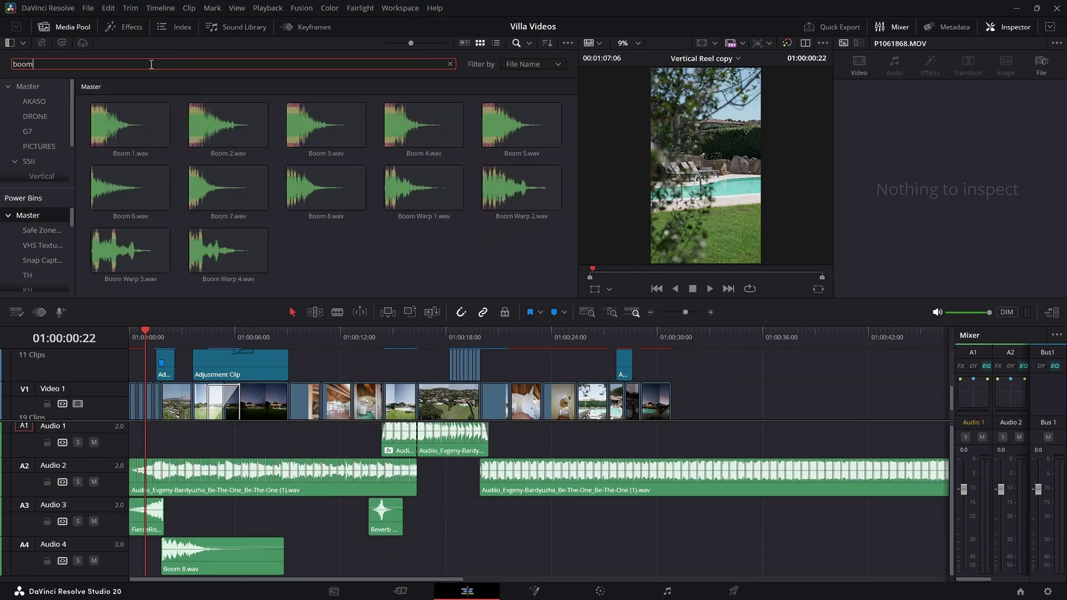
pyautogui.moveTo(195, 125); pyautogui.dragTo(422, 514)
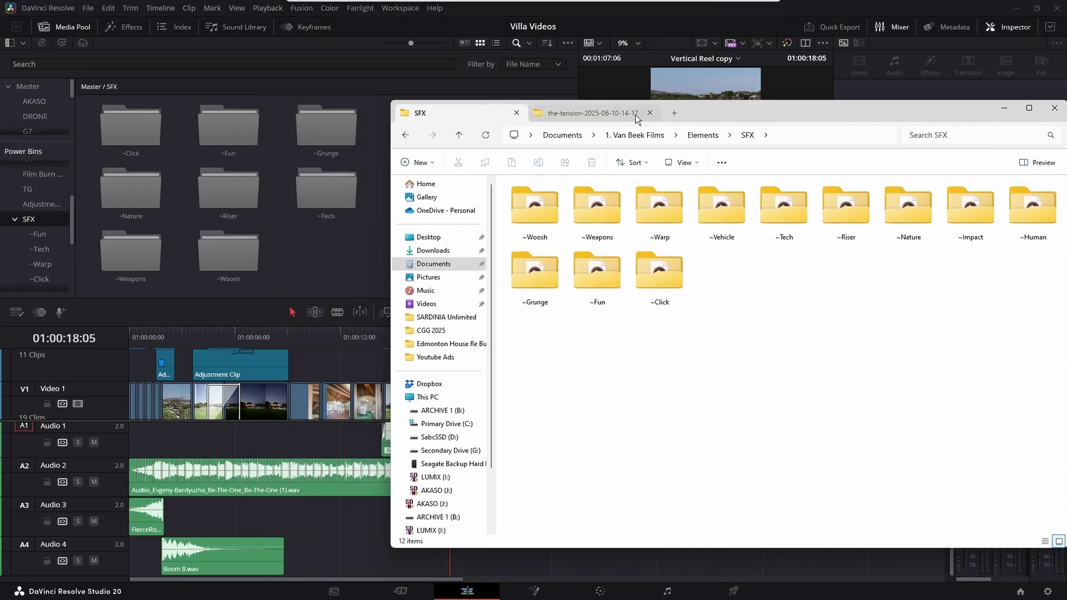
# Step: Bring the downloaded v1.wav into Resolve's media pool and place it on track A4
pyautogui.click(589, 113)
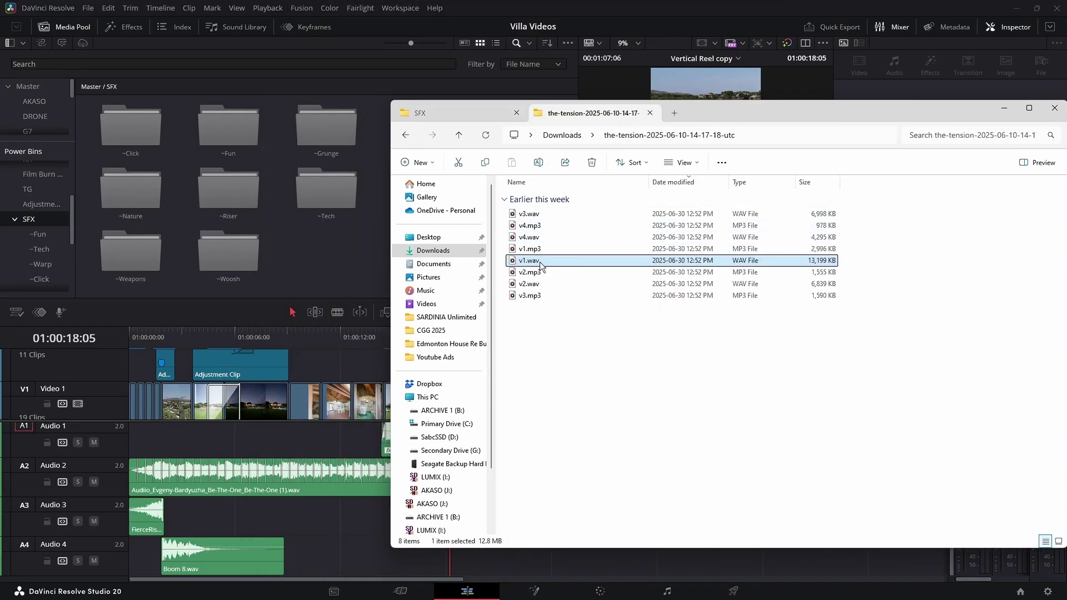
pyautogui.moveTo(539, 262); pyautogui.dragTo(799, 280)
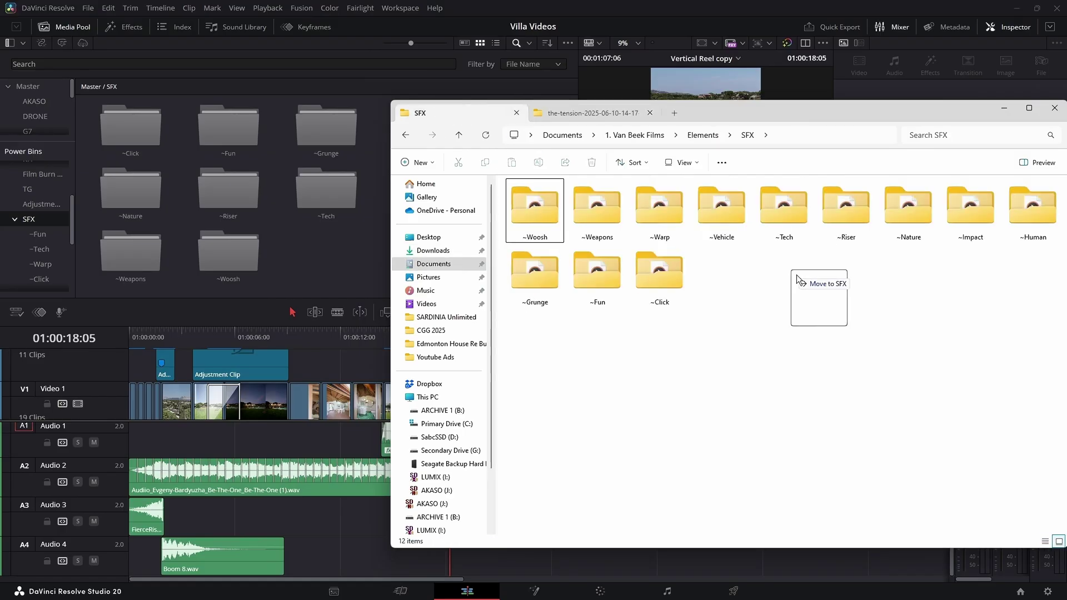
pyautogui.doubleClick(539, 277)
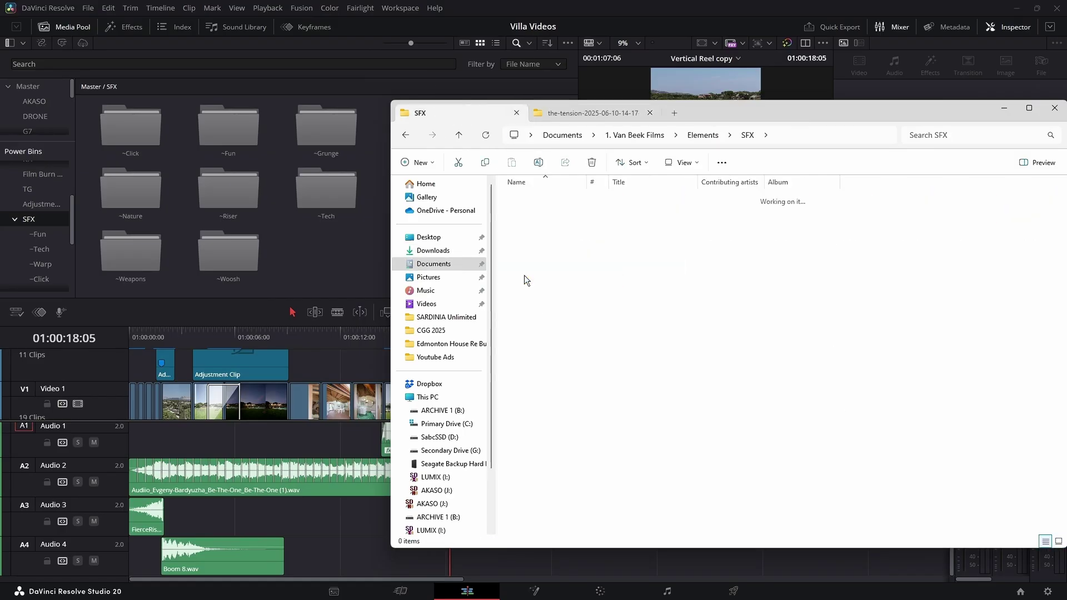
pyautogui.moveTo(524, 424); pyautogui.dragTo(327, 140)
pyautogui.click(275, 222)
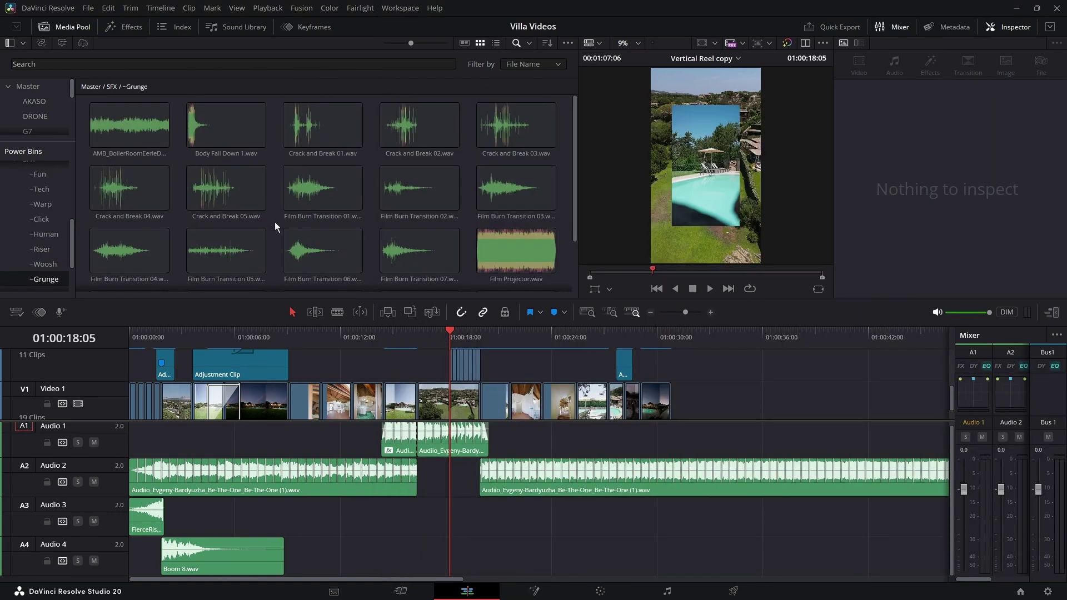
pyautogui.scroll(-1, 402, 206)
pyautogui.moveTo(516, 249); pyautogui.dragTo(456, 546)
# Step: Move v1.wav into the SFX ~Grunge folder and open it to confirm
pyautogui.hotkey('alt', 'Tab')
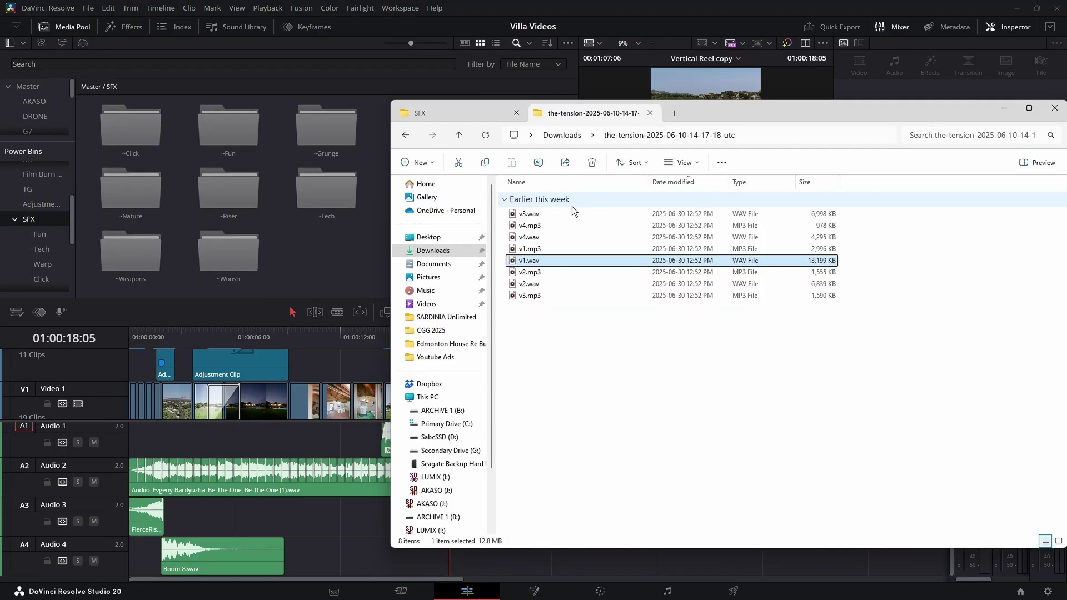
pyautogui.moveTo(542, 264); pyautogui.dragTo(376, 216)
pyautogui.doubleClick(531, 277)
pyautogui.hotkey('alt', 'Tab')
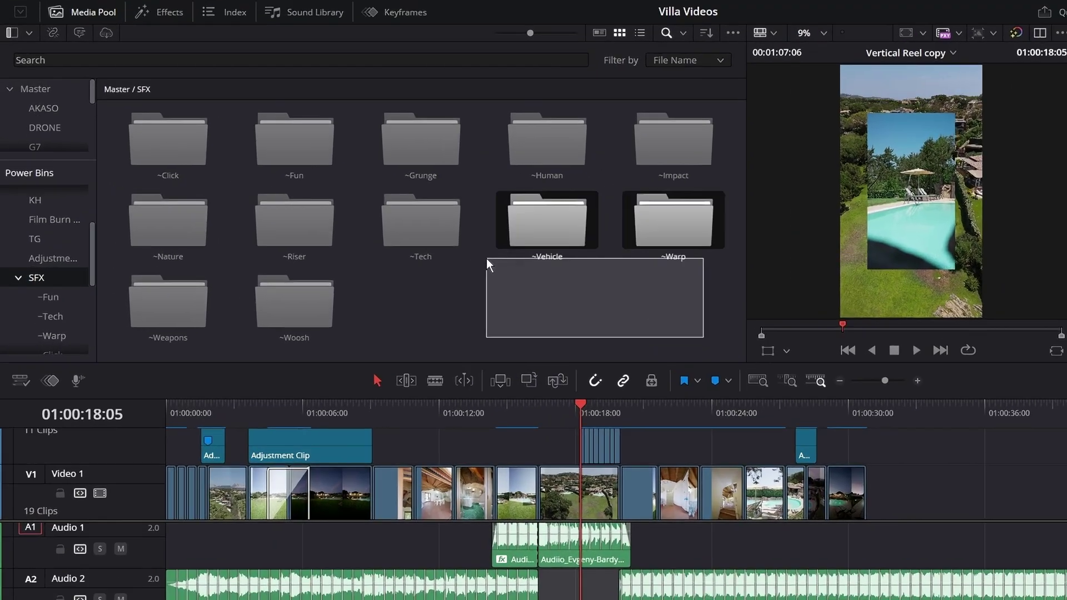
# Step: Set all twelve SFX bins to resync media automatically, then open ~Grunge to find v1.mp3
pyautogui.moveTo(486, 258); pyautogui.dragTo(177, 130)
pyautogui.rightClick(178, 131)
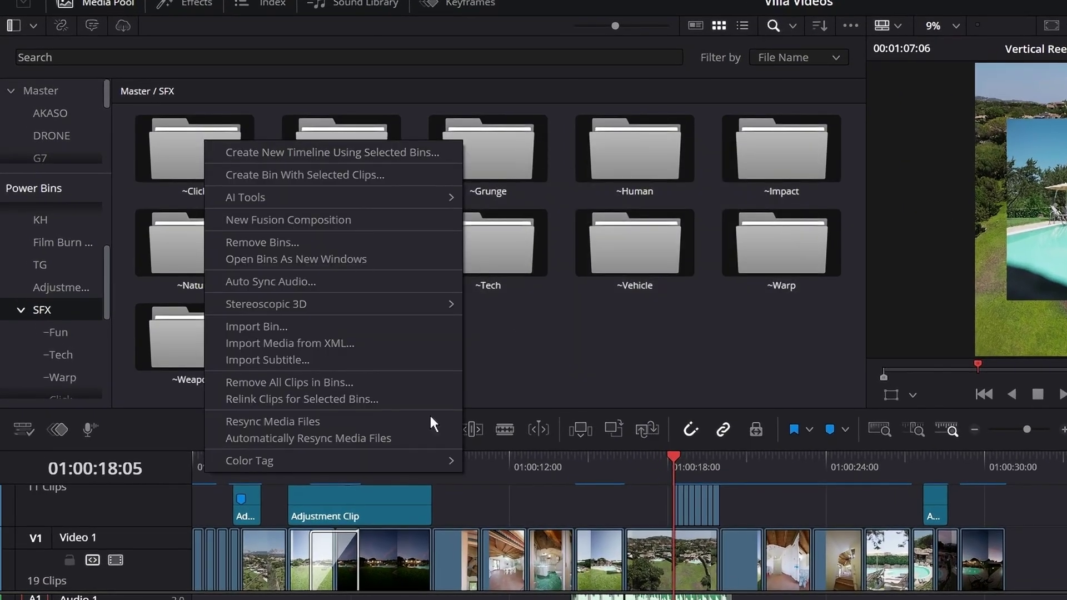
pyautogui.click(349, 440)
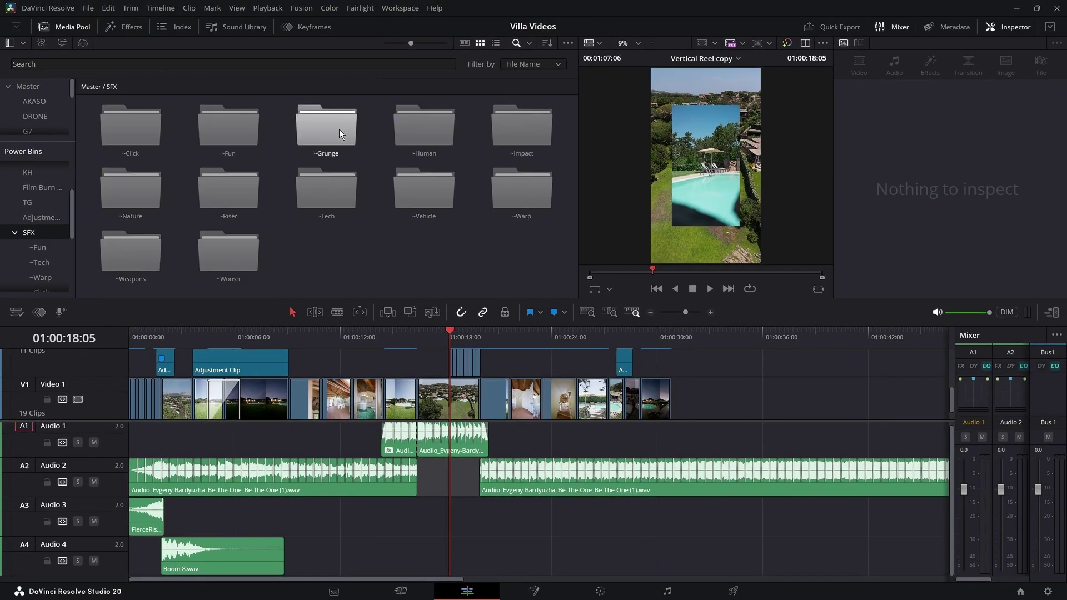
pyautogui.doubleClick(339, 129)
pyautogui.scroll(-2, 385, 142)
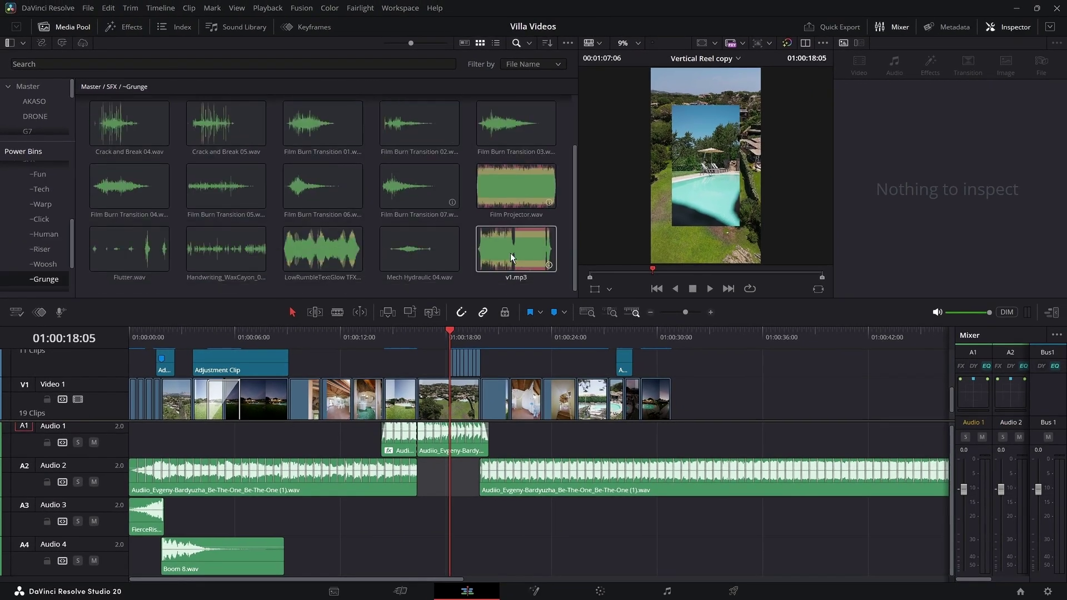